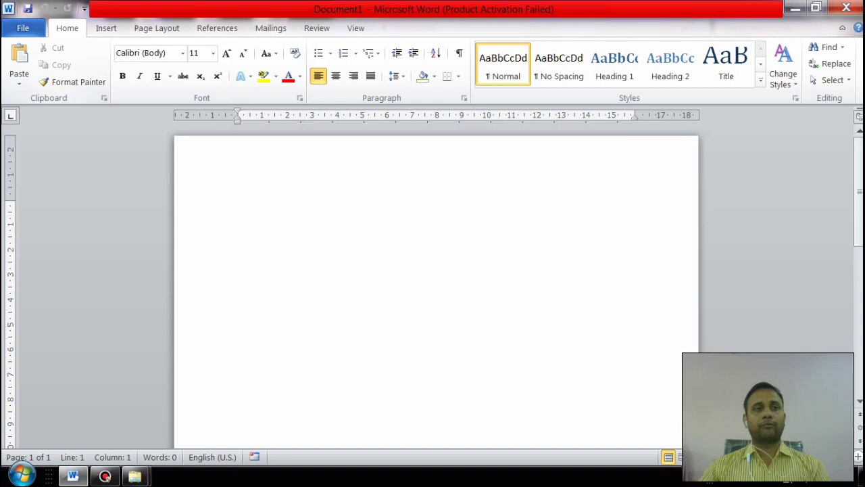
Step: Open Word Options and browse its categories from Display through Trust Center
{"action": "left_click", "coordinate": [22, 28]}
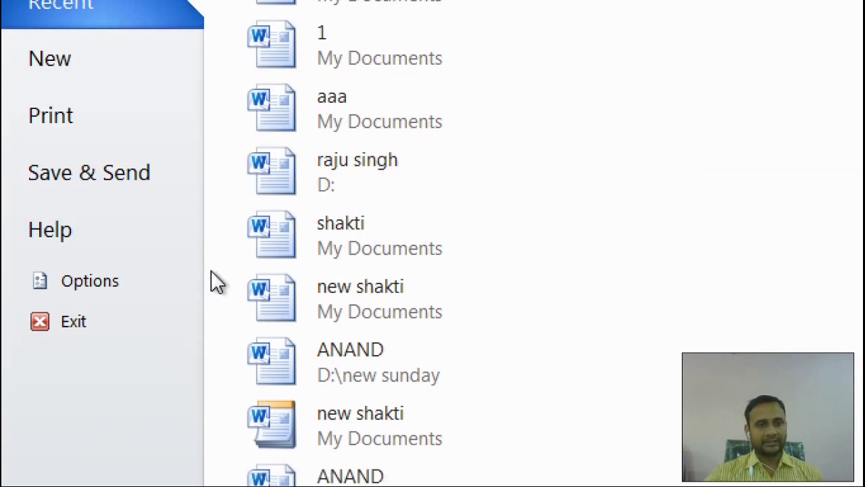
{"action": "left_click", "coordinate": [139, 277]}
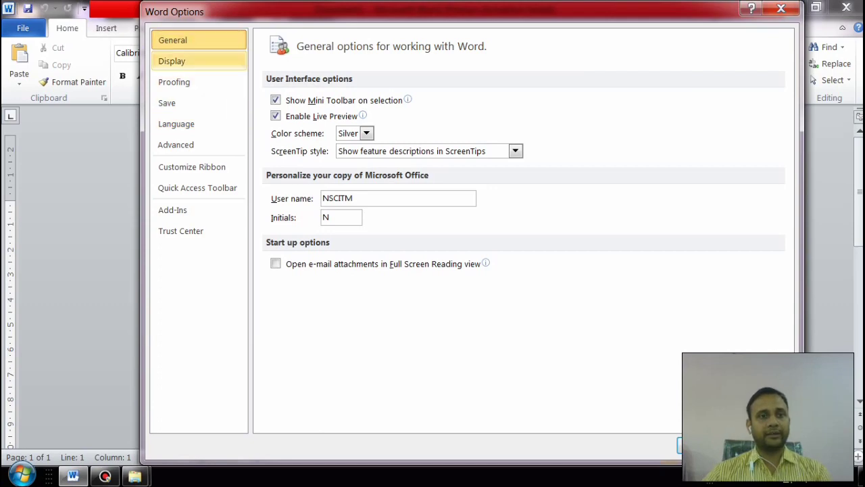
{"action": "left_click", "coordinate": [171, 61]}
{"action": "left_click", "coordinate": [173, 81]}
{"action": "left_click", "coordinate": [167, 103]}
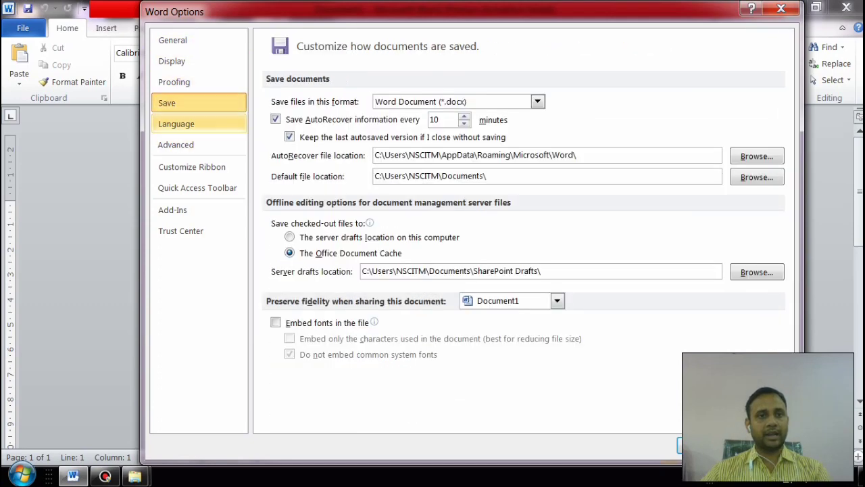
{"action": "left_click", "coordinate": [176, 144]}
{"action": "left_click", "coordinate": [191, 167]}
{"action": "left_click", "coordinate": [197, 188]}
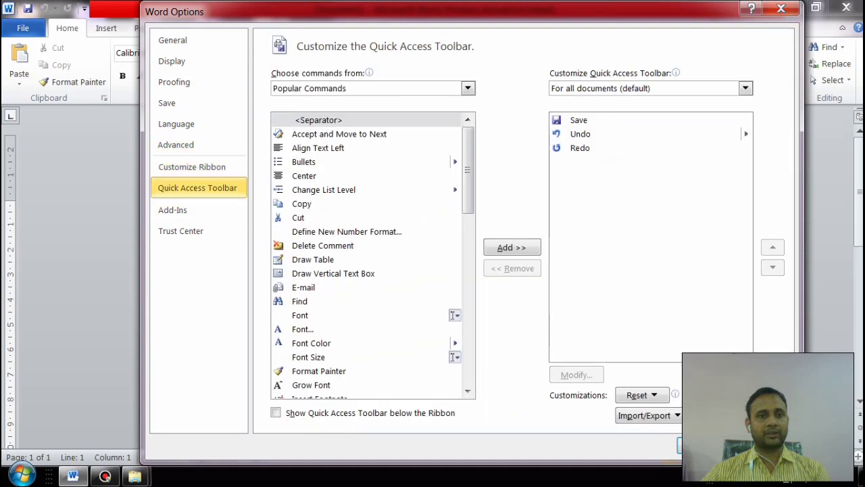
{"action": "left_click", "coordinate": [172, 210]}
{"action": "left_click", "coordinate": [181, 230]}
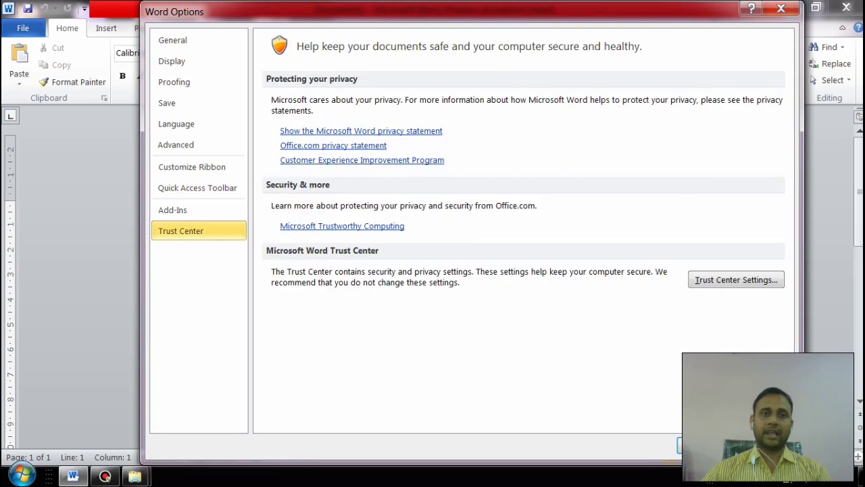
Step: Revisit General, Display and Customize Ribbon, ending on the Quick Access Toolbar page
{"action": "left_click", "coordinate": [172, 40]}
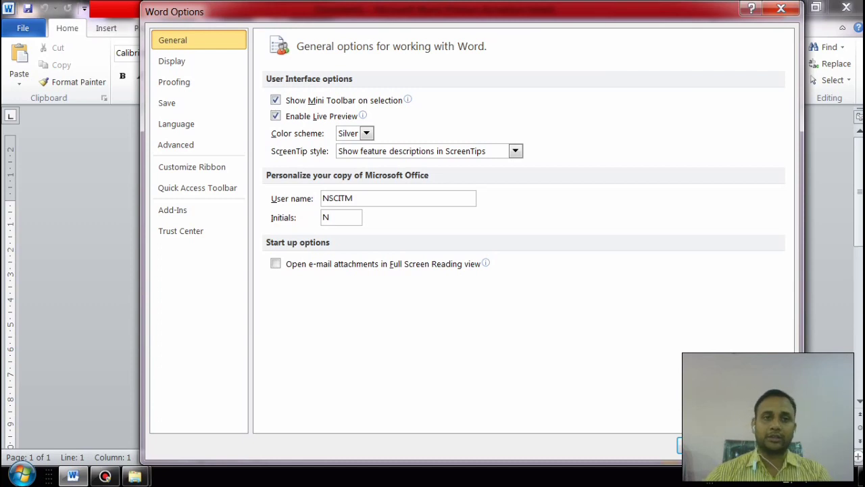
{"action": "left_click", "coordinate": [172, 61]}
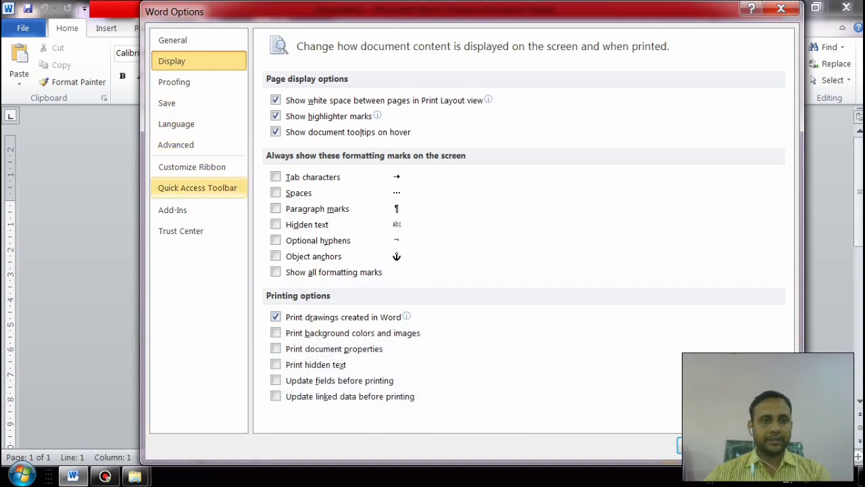
{"action": "left_click", "coordinate": [192, 166]}
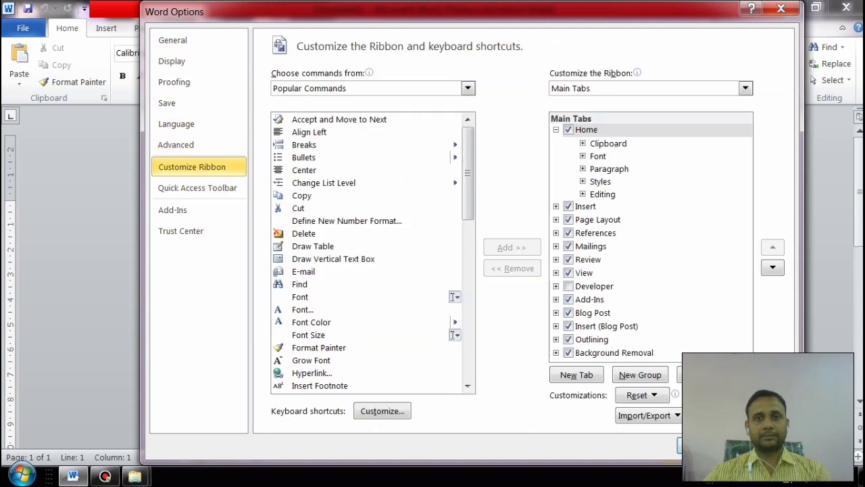
{"action": "left_click", "coordinate": [197, 187]}
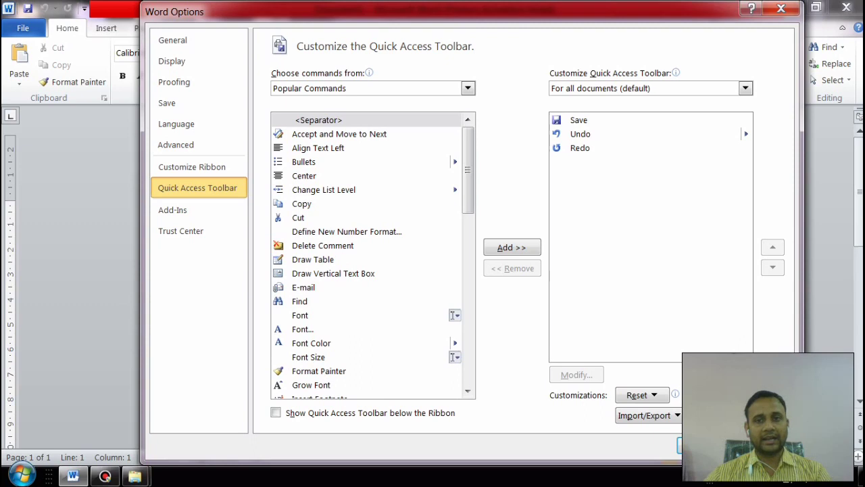
Step: Add Font from Popular Commands to the Quick Access Toolbar and try its font list
{"action": "left_click", "coordinate": [578, 119]}
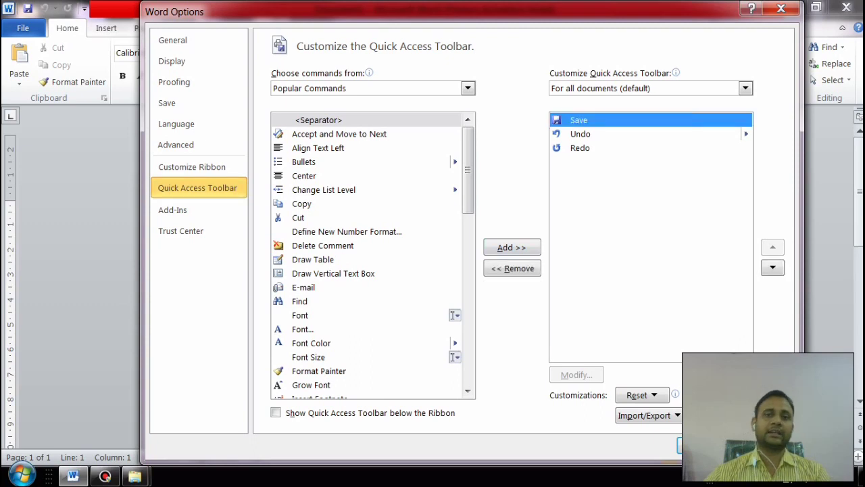
{"action": "left_click", "coordinate": [580, 147]}
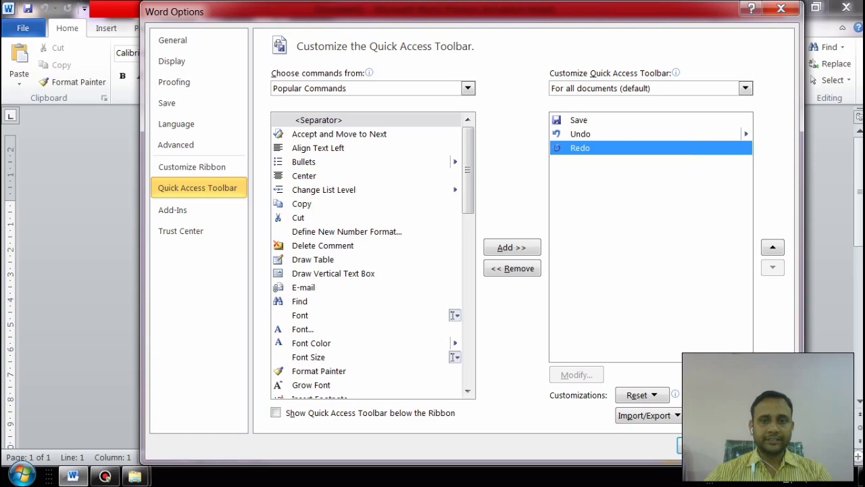
{"action": "left_click", "coordinate": [300, 315]}
{"action": "left_click", "coordinate": [511, 248]}
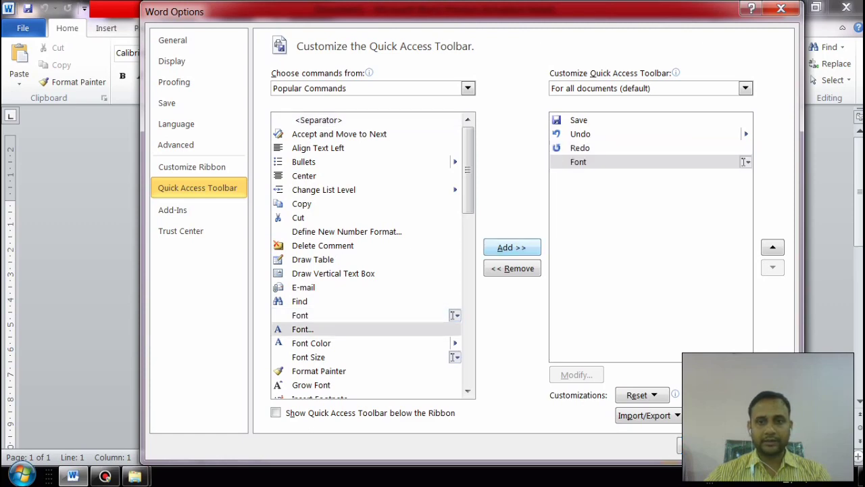
{"action": "key", "text": "Return"}
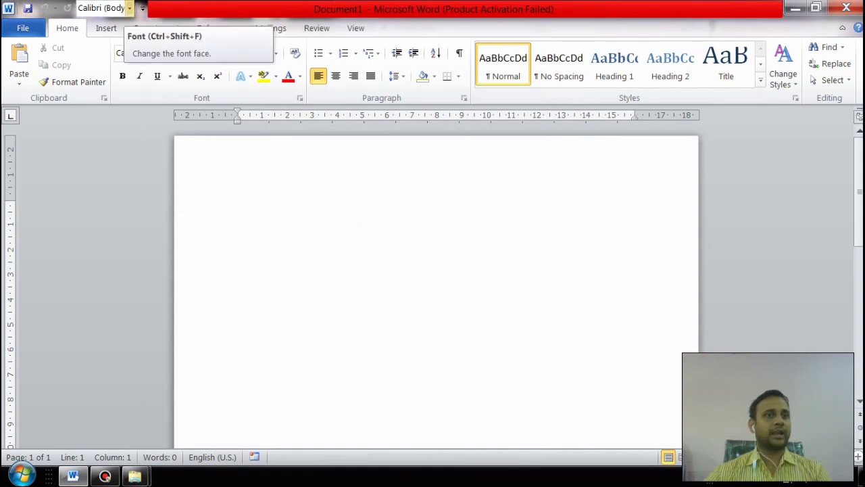
{"action": "left_click", "coordinate": [129, 8]}
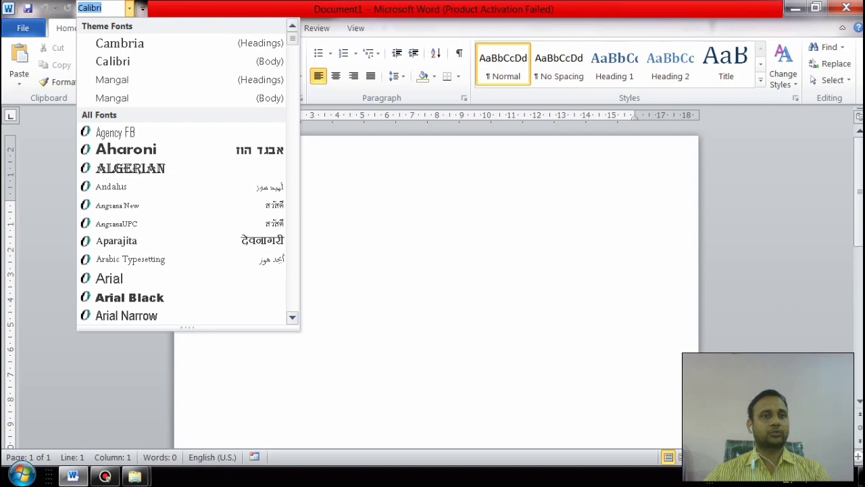
{"action": "key", "text": "Escape"}
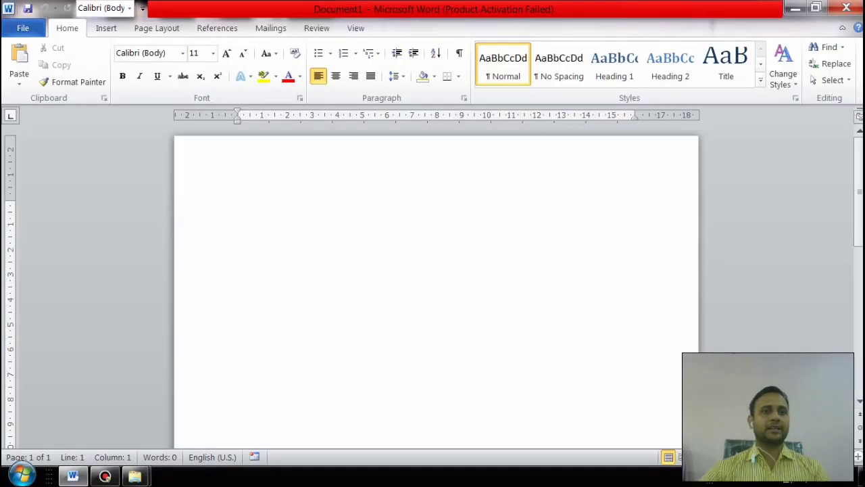
Step: Check the toolbar's customization list, then go to the Quick Access Toolbar options page
{"action": "left_click", "coordinate": [142, 8]}
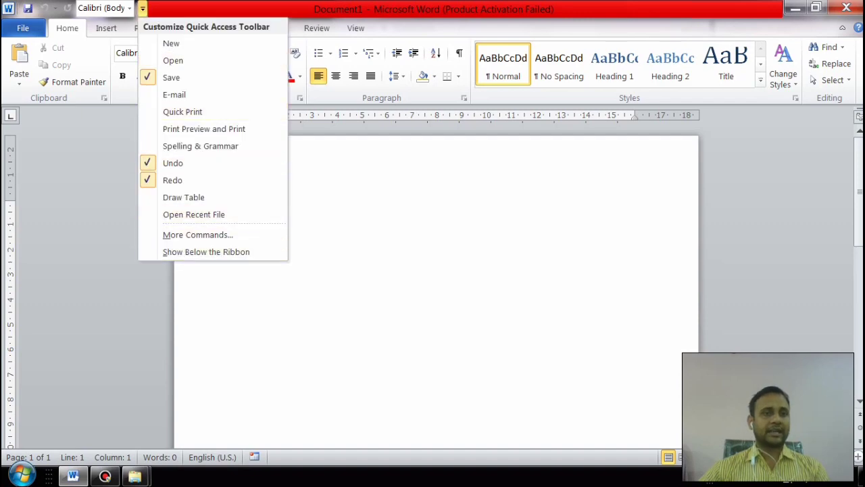
{"action": "key", "text": "Escape"}
{"action": "left_click", "coordinate": [23, 28]}
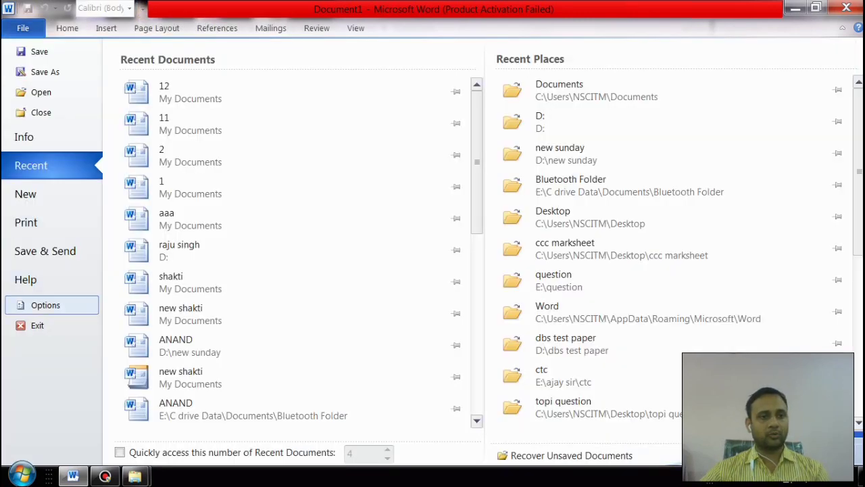
{"action": "left_click", "coordinate": [27, 303]}
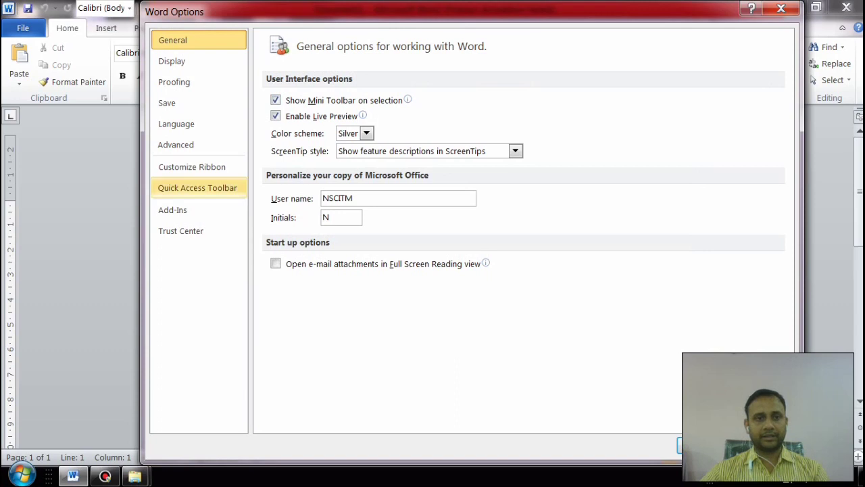
{"action": "left_click", "coordinate": [192, 167]}
{"action": "left_click", "coordinate": [197, 187]}
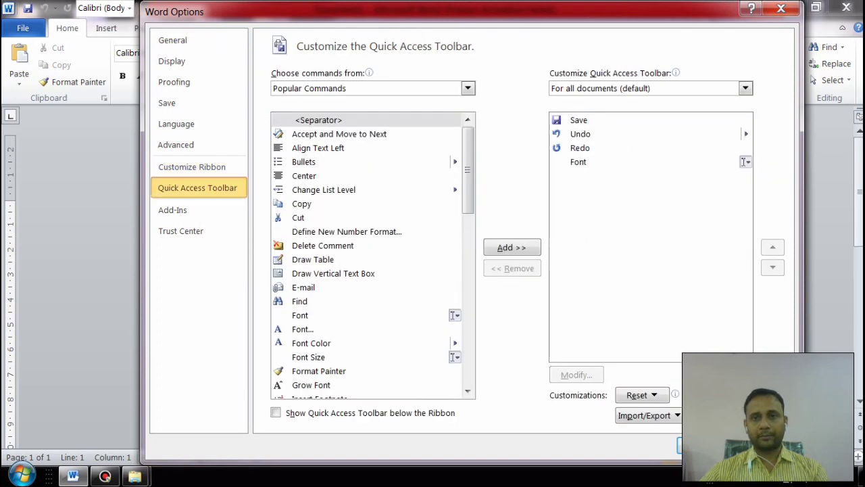
Step: Remove Font from the Quick Access Toolbar list and close Word Options
{"action": "left_click", "coordinate": [743, 162]}
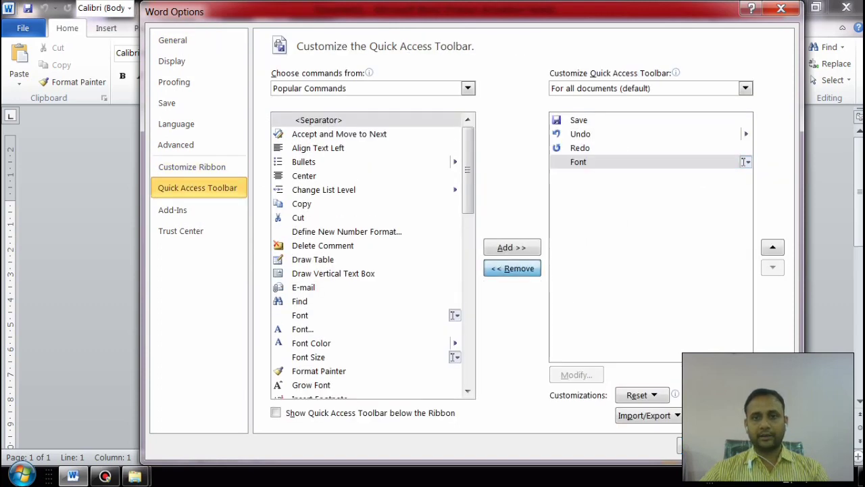
{"action": "left_click", "coordinate": [513, 269]}
{"action": "key", "text": "Return"}
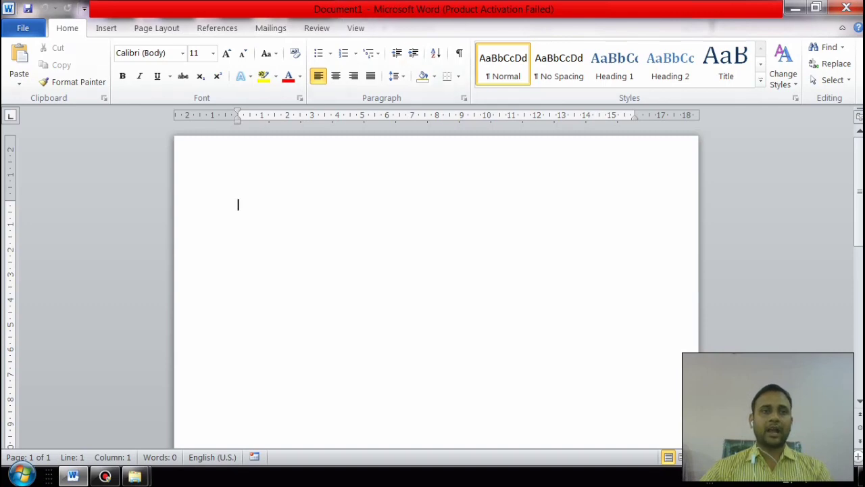
{"action": "left_click", "coordinate": [23, 27]}
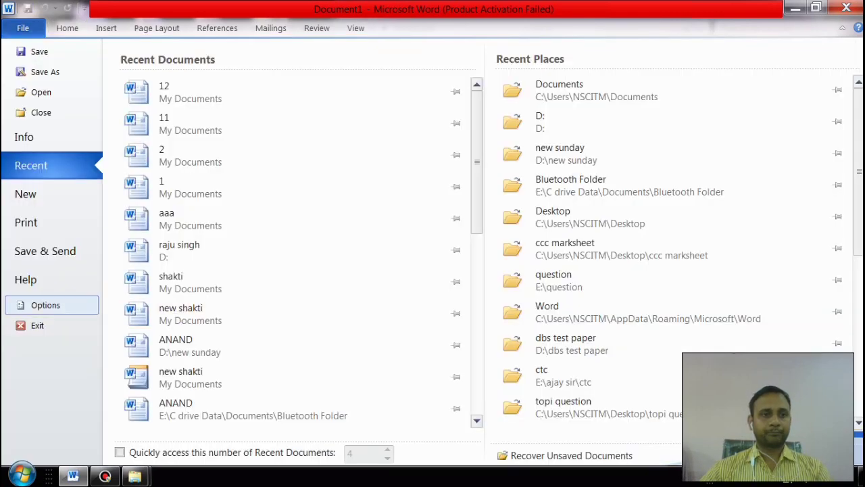
{"action": "left_click", "coordinate": [45, 305]}
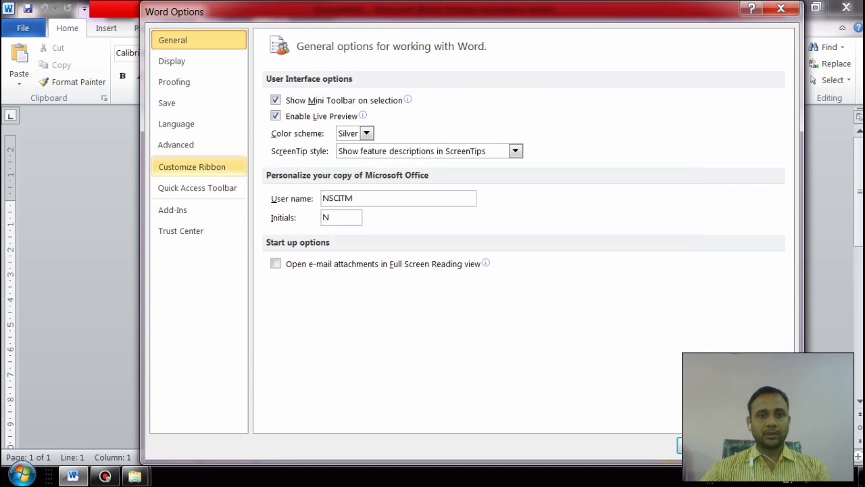
{"action": "left_click", "coordinate": [192, 166]}
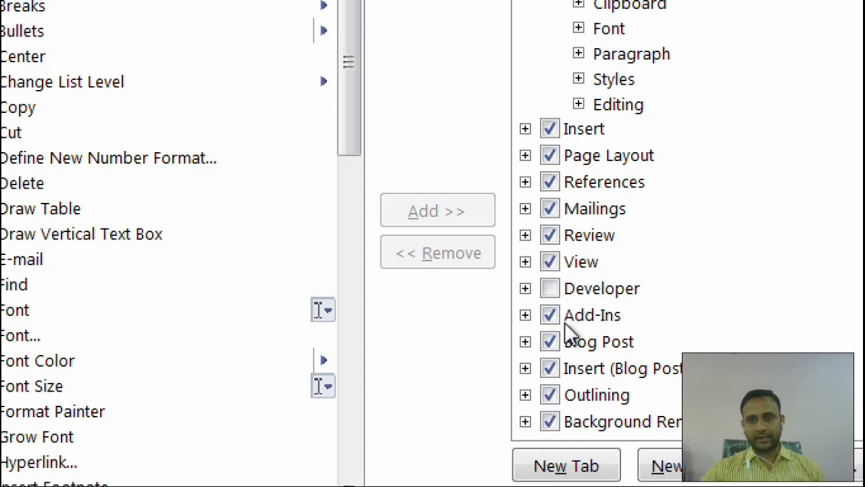
{"action": "left_click", "coordinate": [551, 290]}
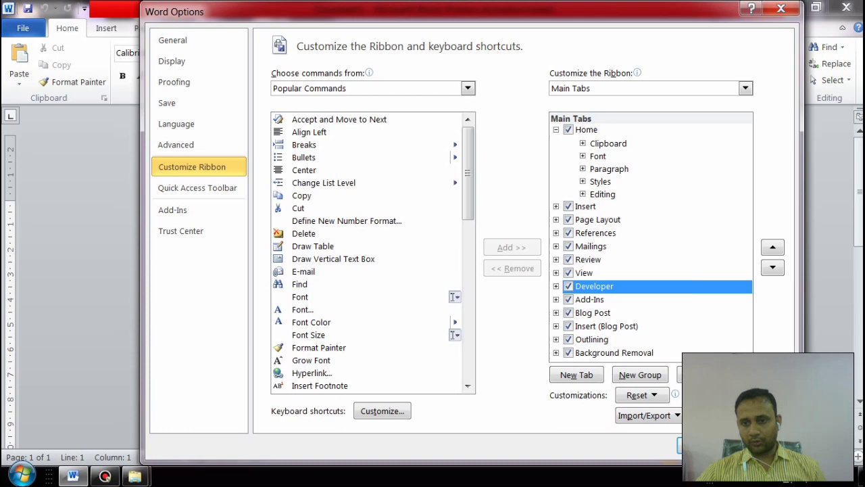
{"action": "left_click", "coordinate": [703, 444]}
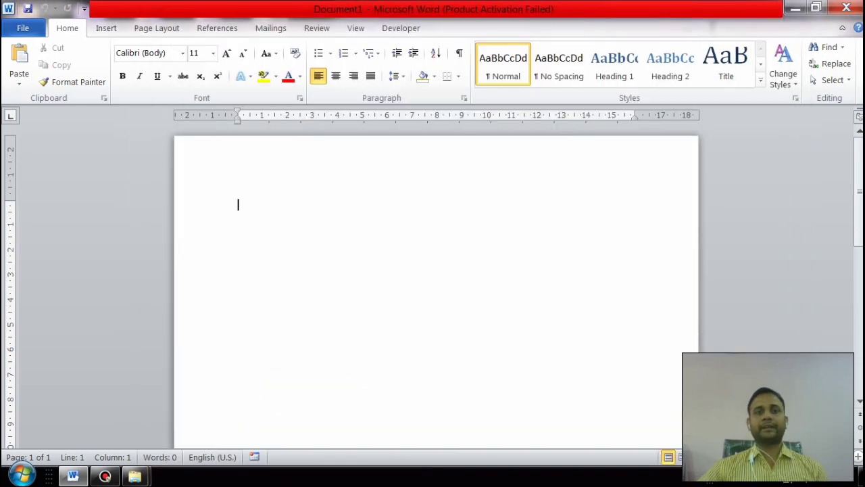
Step: Show the Developer tab and check the View tab's Macros dropdown
{"action": "left_click", "coordinate": [401, 27]}
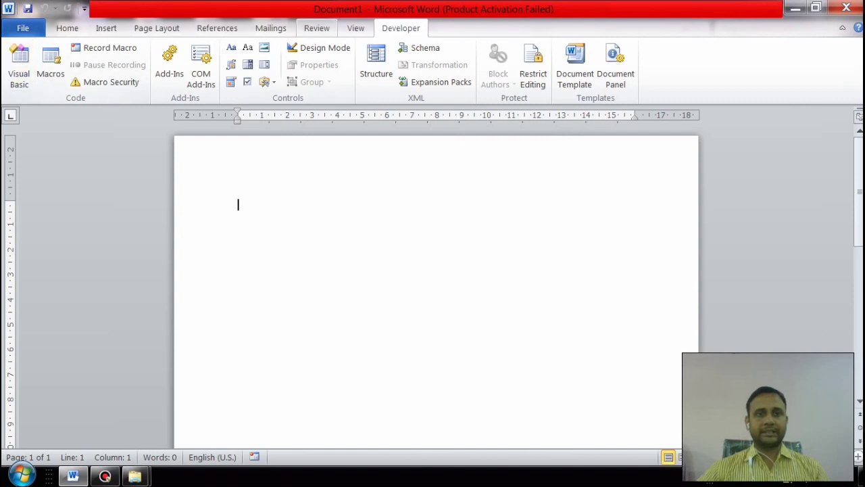
{"action": "left_click", "coordinate": [356, 28]}
{"action": "left_click", "coordinate": [671, 71]}
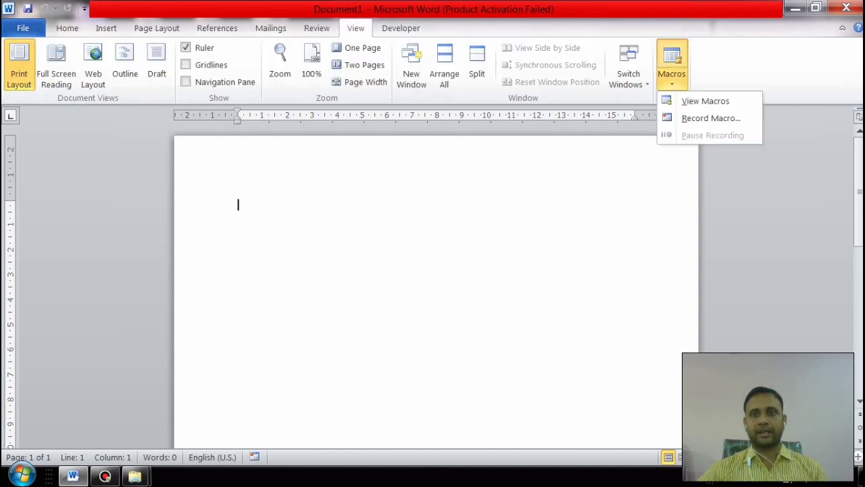
{"action": "left_click", "coordinate": [401, 28]}
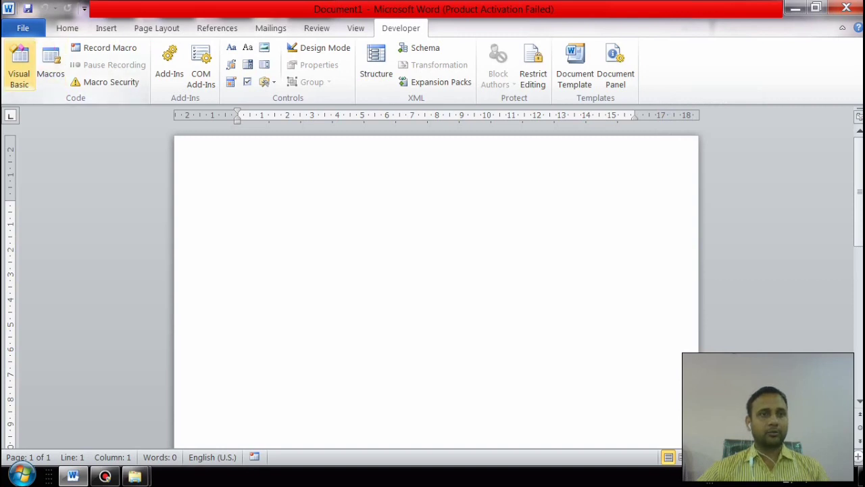
Step: Open and close the Visual Basic editor and the Macros list from Developer
{"action": "left_click", "coordinate": [19, 64]}
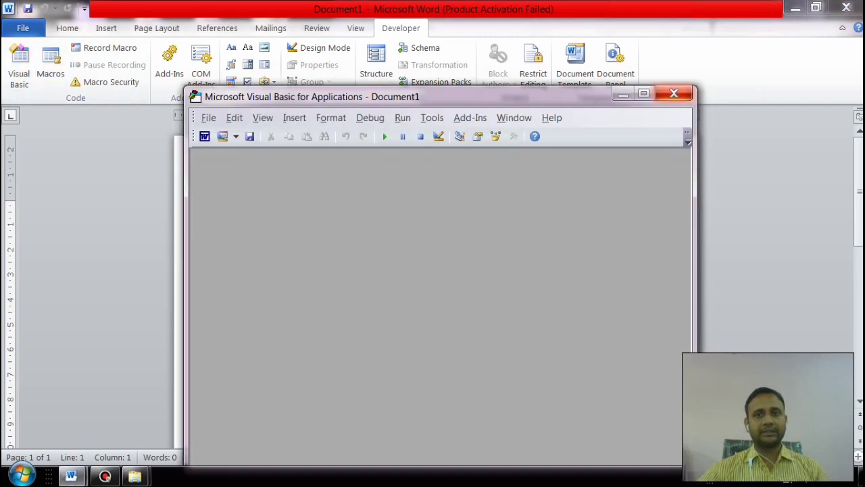
{"action": "left_click", "coordinate": [19, 64]}
{"action": "left_click", "coordinate": [51, 64]}
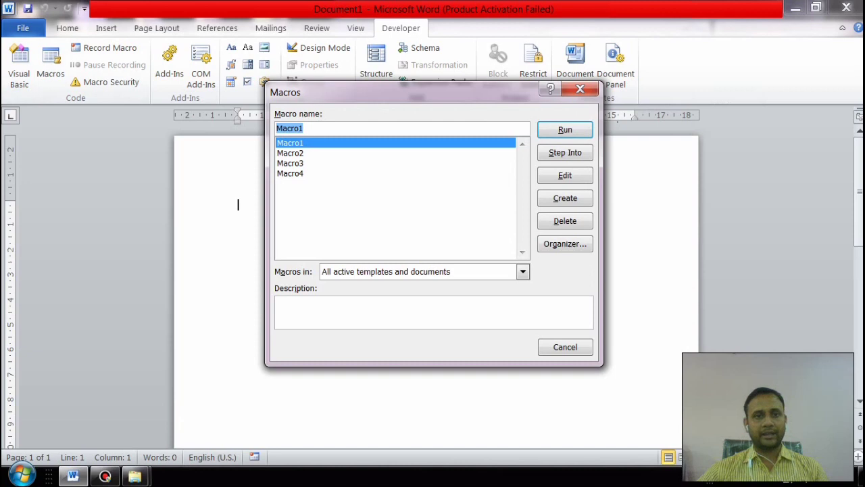
{"action": "left_click", "coordinate": [580, 88]}
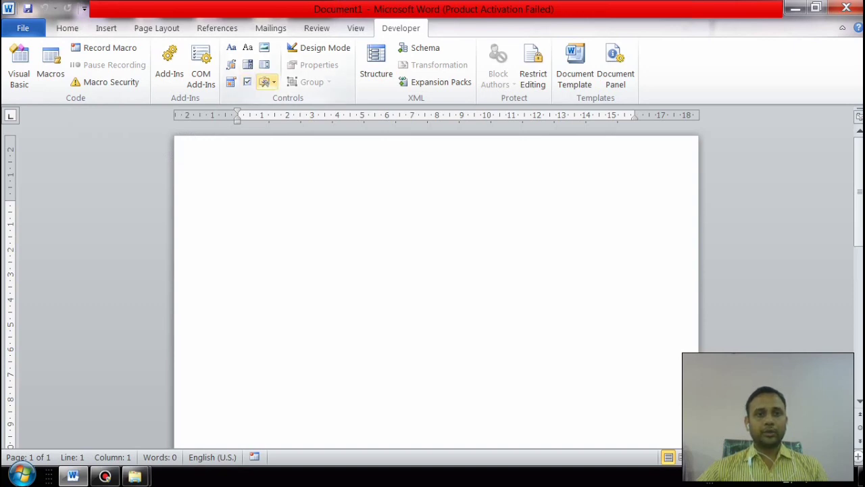
Step: Insert a Legacy Tools command button and enlarge it into a large rectangle
{"action": "left_click", "coordinate": [265, 81]}
{"action": "left_click", "coordinate": [280, 157]}
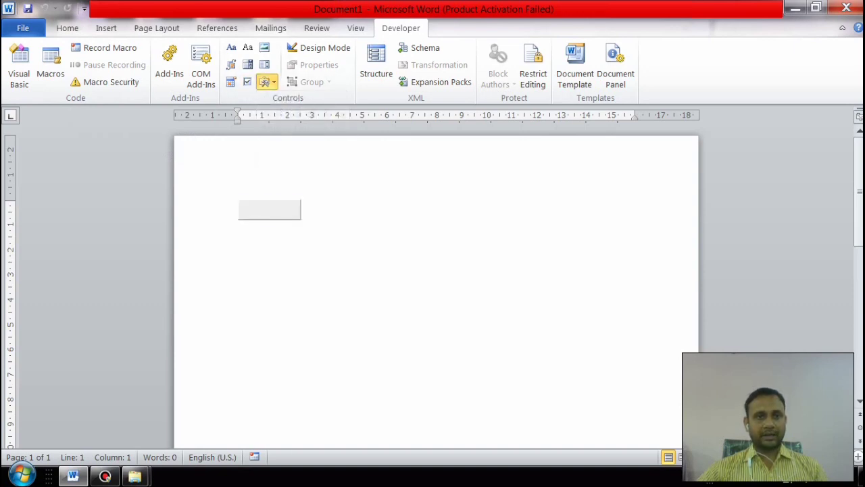
{"action": "left_click_drag", "start_coordinate": [299, 217], "coordinate": [499, 283]}
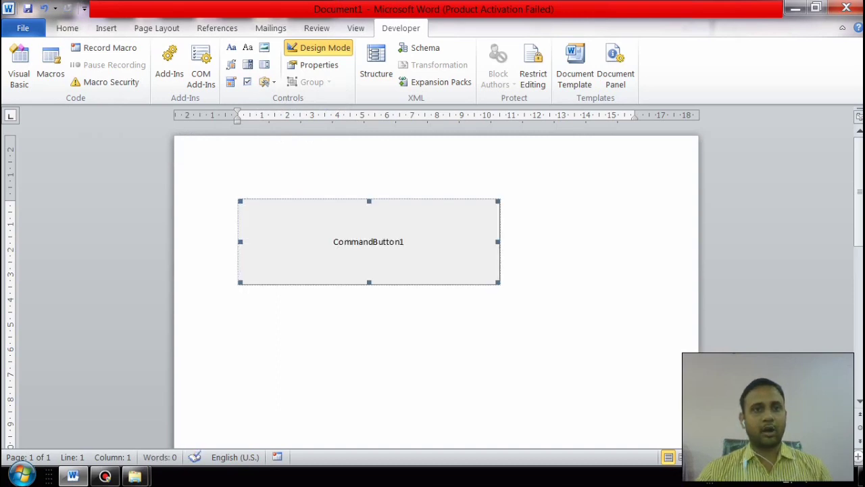
Step: Delete the command button so the page is blank again
{"action": "left_click", "coordinate": [265, 82]}
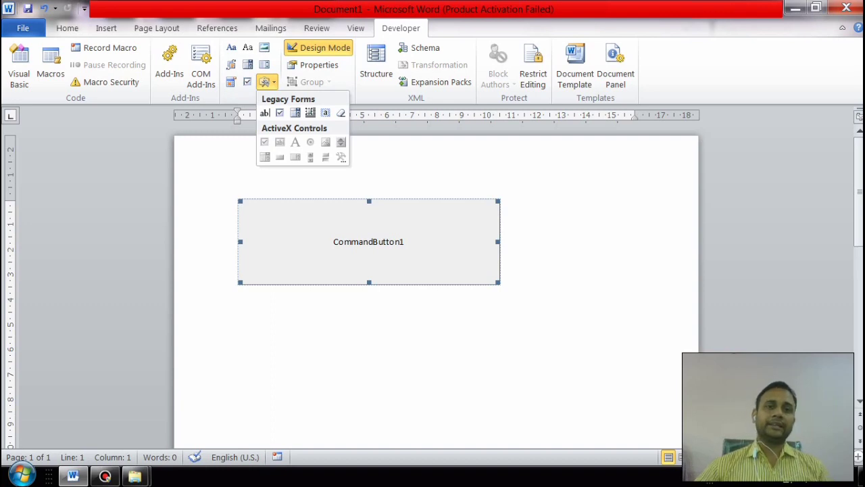
{"action": "key", "text": "Escape"}
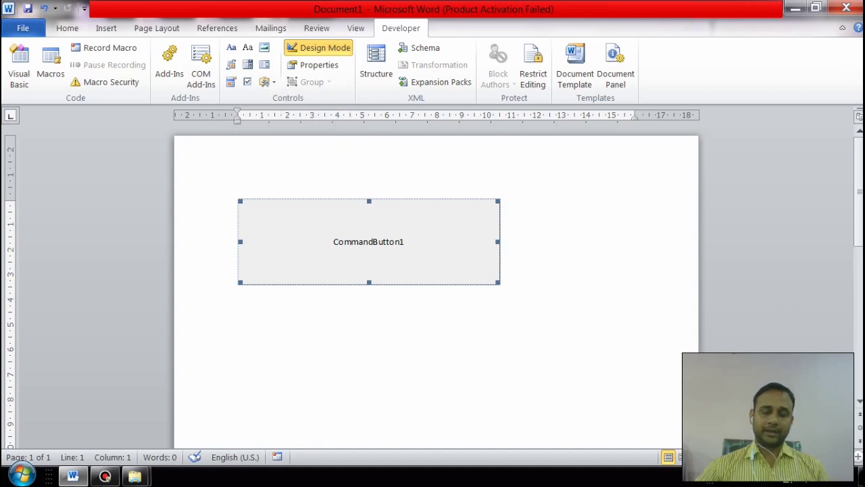
{"action": "key", "text": "Delete"}
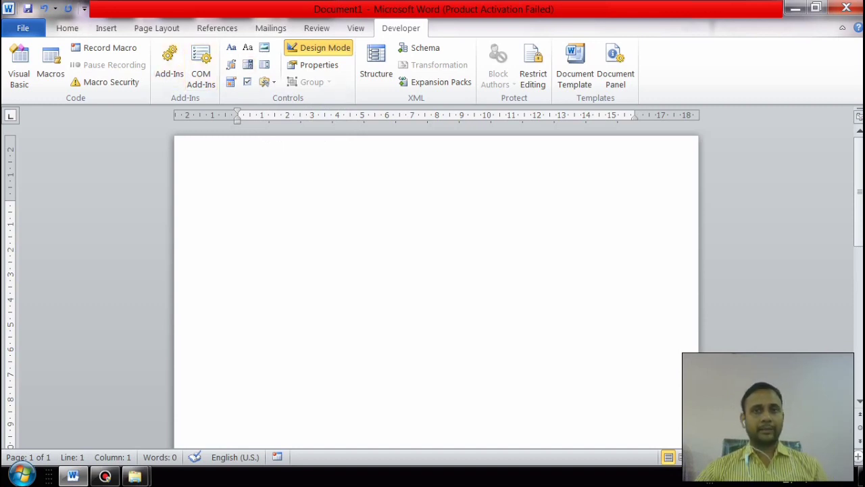
Step: Uncheck Developer in Customize Ribbon, then check the View tab's Macros list
{"action": "left_click", "coordinate": [355, 28]}
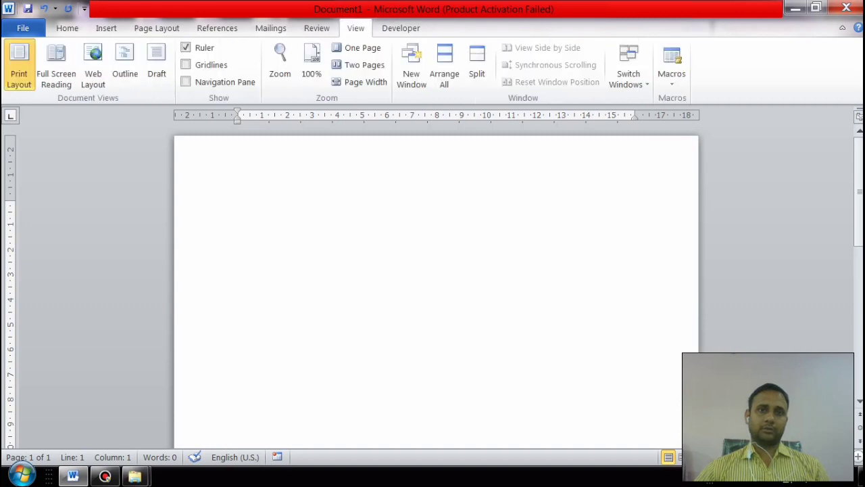
{"action": "left_click", "coordinate": [400, 28]}
{"action": "left_click", "coordinate": [356, 28]}
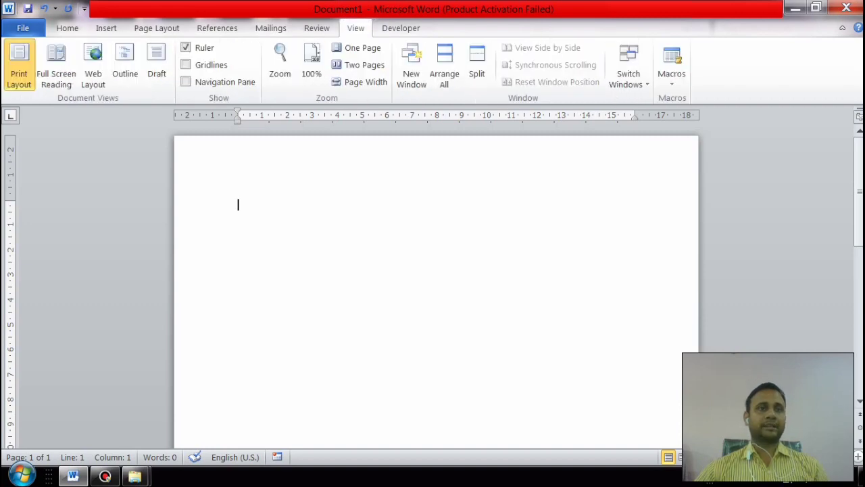
{"action": "left_click", "coordinate": [23, 28]}
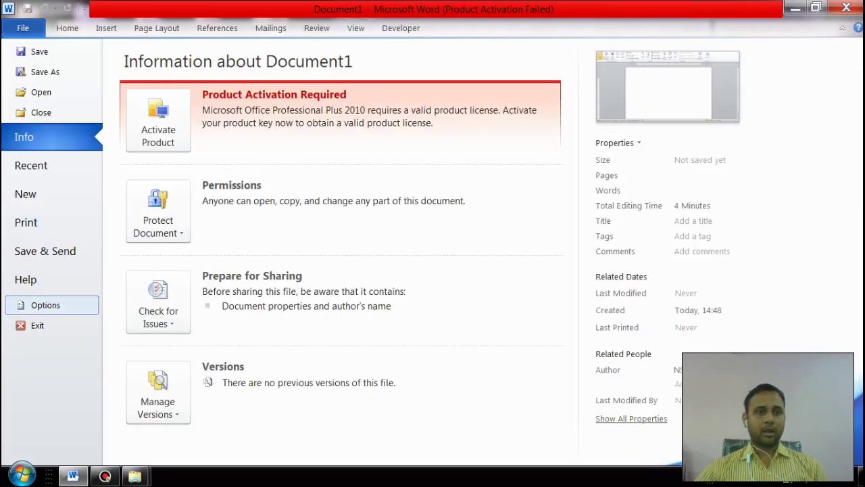
{"action": "left_click", "coordinate": [45, 304]}
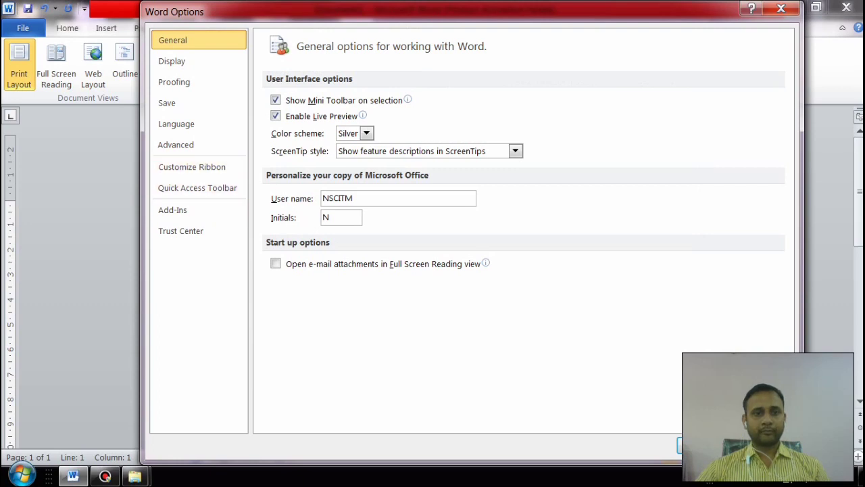
{"action": "left_click", "coordinate": [192, 167]}
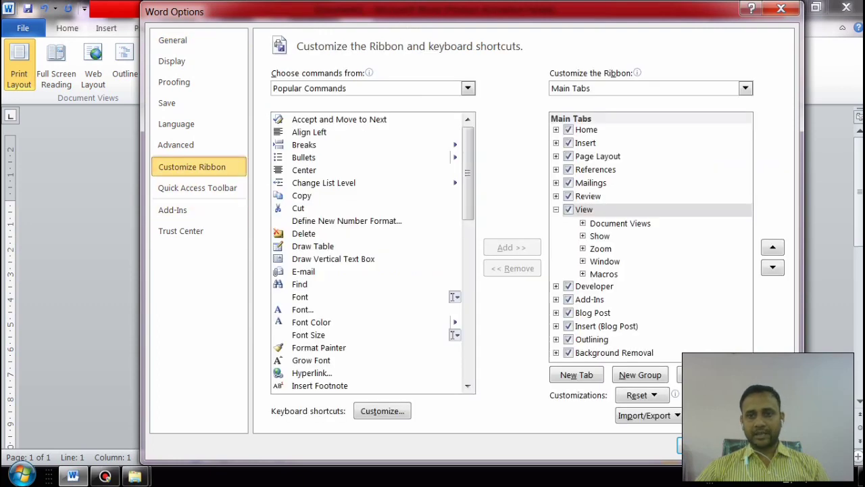
{"action": "left_click", "coordinate": [568, 286]}
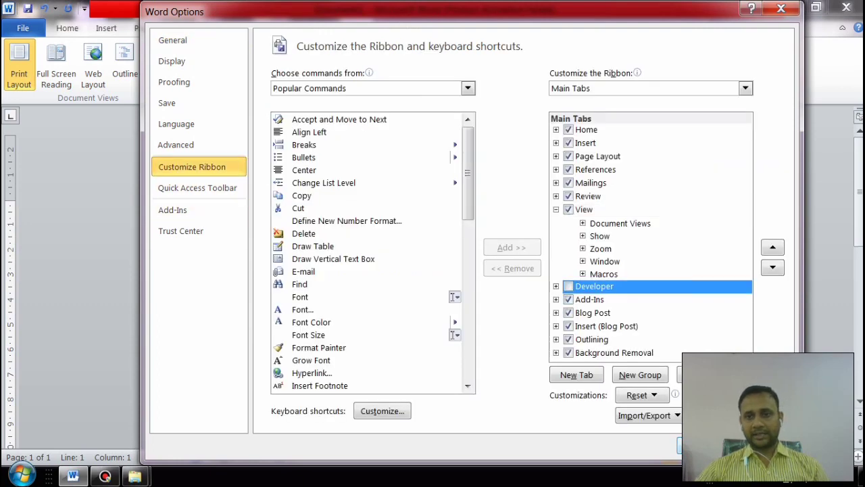
{"action": "key", "text": "Return"}
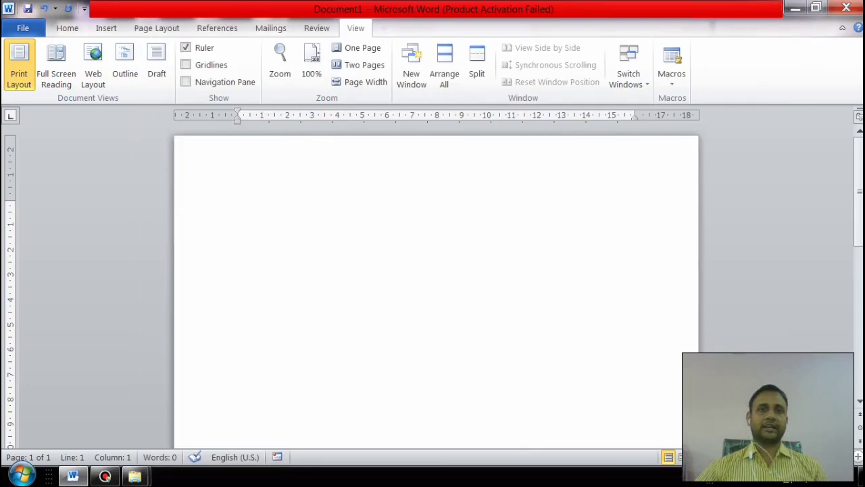
{"action": "left_click", "coordinate": [671, 67]}
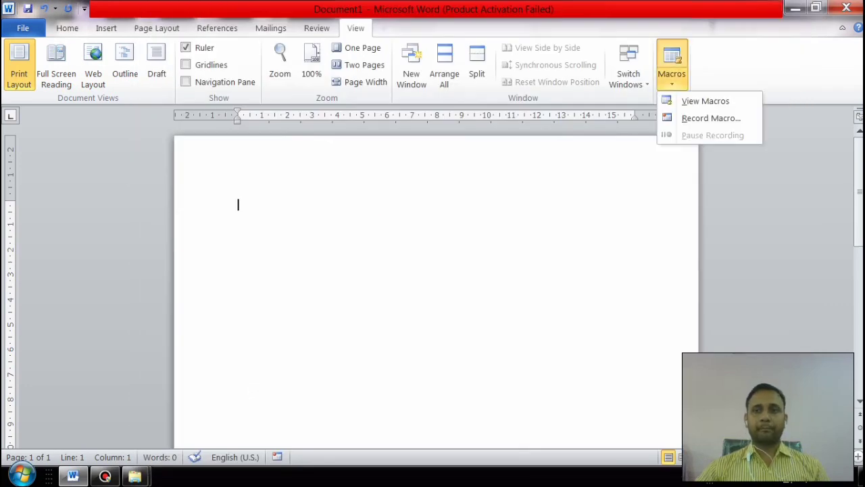
{"action": "key", "text": "Escape"}
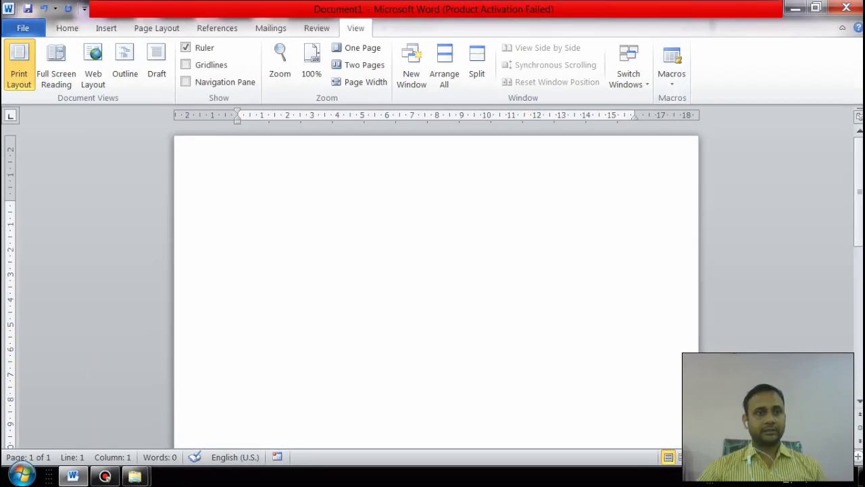
Step: Reopen Customize Ribbon and pick the Macros group under the View tab
{"action": "left_click", "coordinate": [22, 28]}
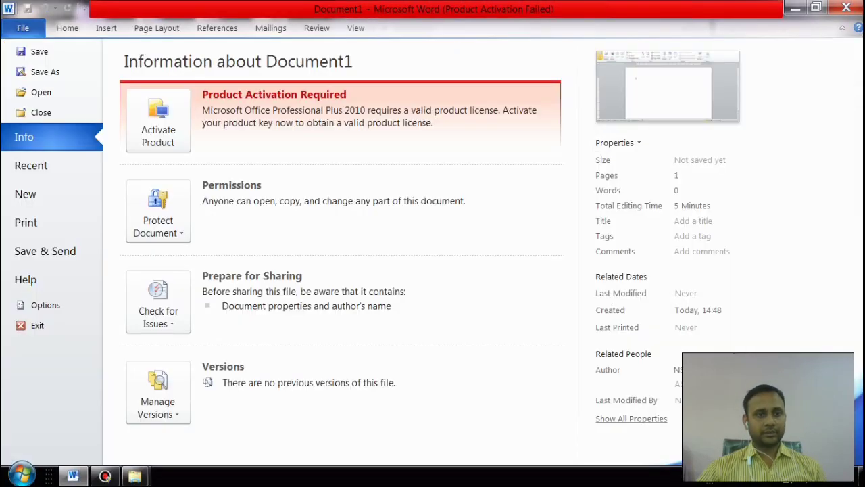
{"action": "left_click", "coordinate": [45, 305]}
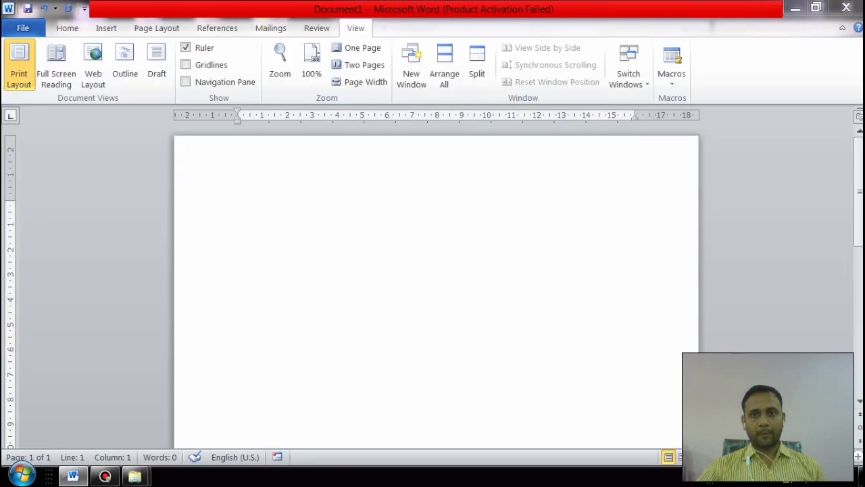
{"action": "left_click", "coordinate": [192, 167]}
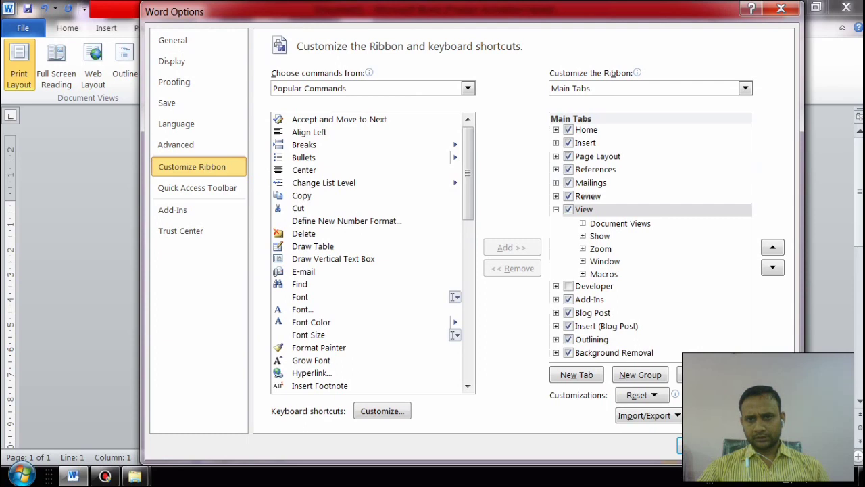
{"action": "left_click", "coordinate": [584, 209]}
{"action": "left_click", "coordinate": [604, 274]}
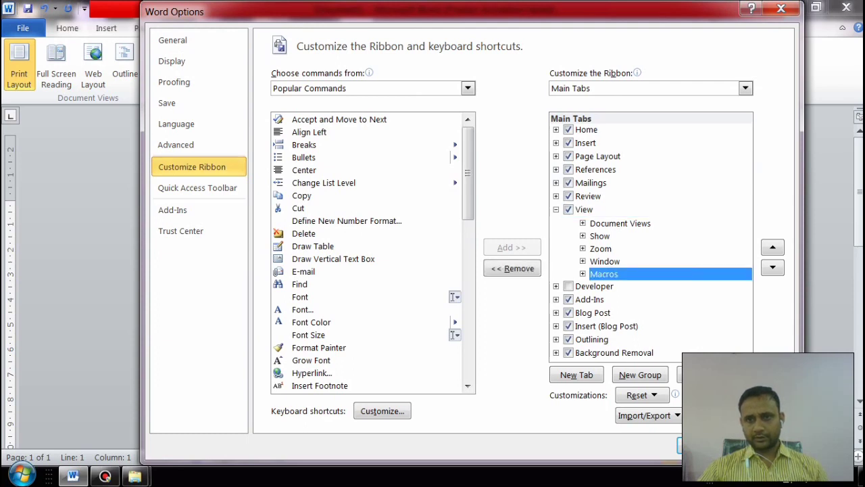
Step: Expand and collapse the Macros group, leaving the group itself selected
{"action": "key", "text": "Right"}
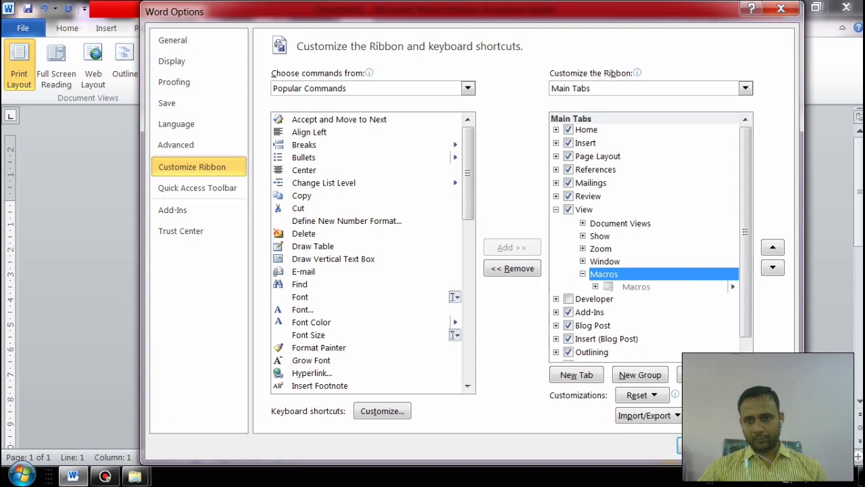
{"action": "left_click", "coordinate": [636, 287]}
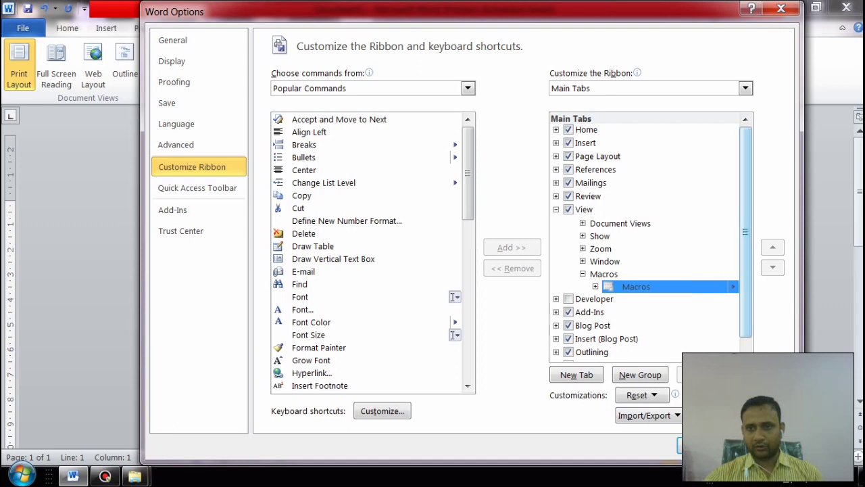
{"action": "scroll", "coordinate": [745, 232], "scroll_direction": "down", "scroll_amount": 1}
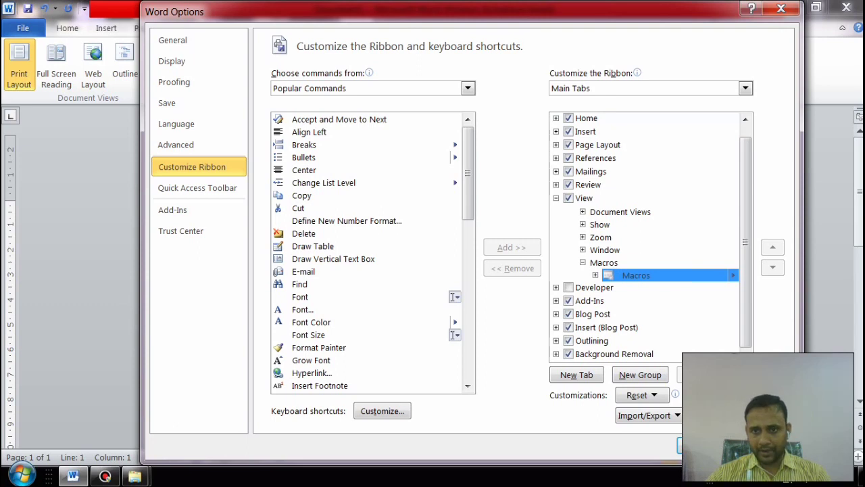
{"action": "key", "text": "Right"}
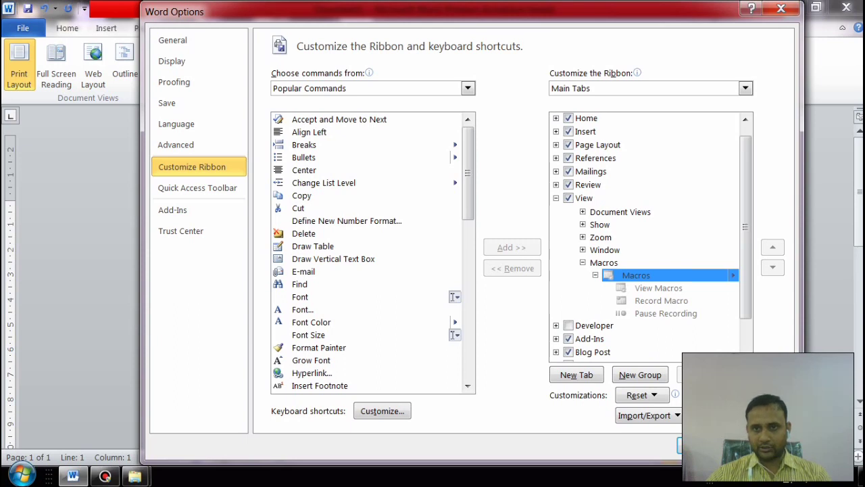
{"action": "key", "text": "Left"}
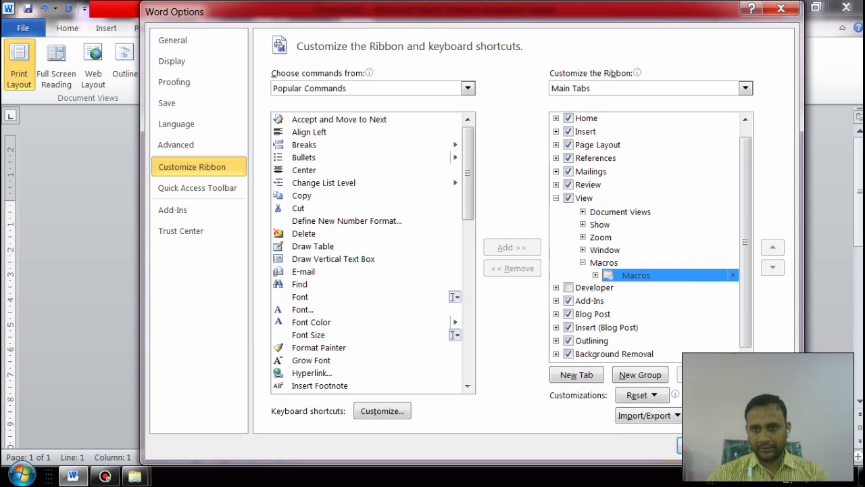
{"action": "key", "text": "Left"}
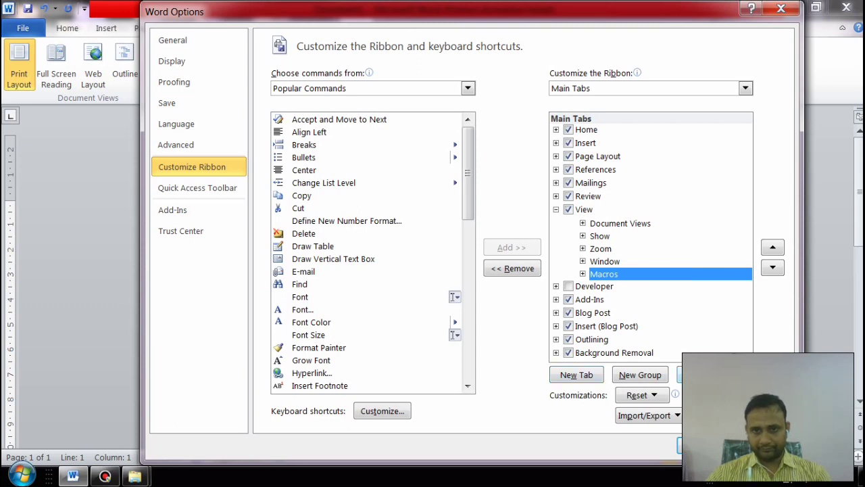
Step: Rename the View tab's Macros group to the user's first name and close Word Options
{"action": "left_click", "coordinate": [706, 375]}
{"action": "key", "text": "BackSpace"}
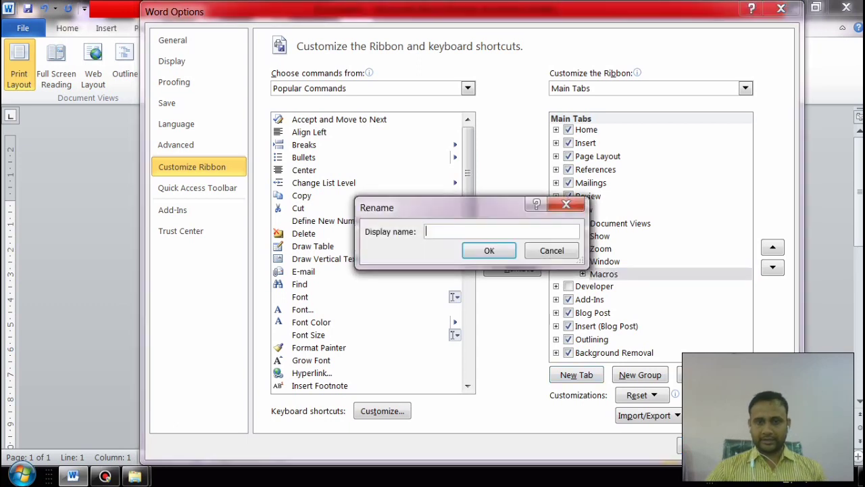
{"action": "type", "text": "rajan"}
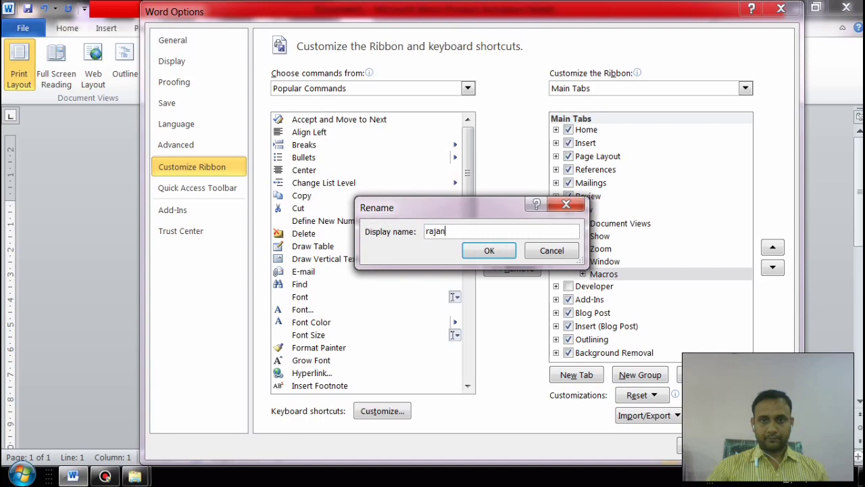
{"action": "key", "text": "Return"}
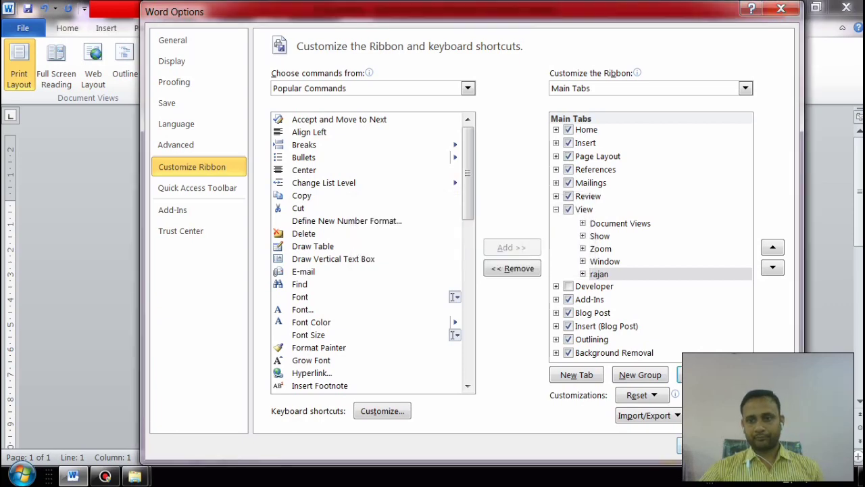
{"action": "key", "text": "Return"}
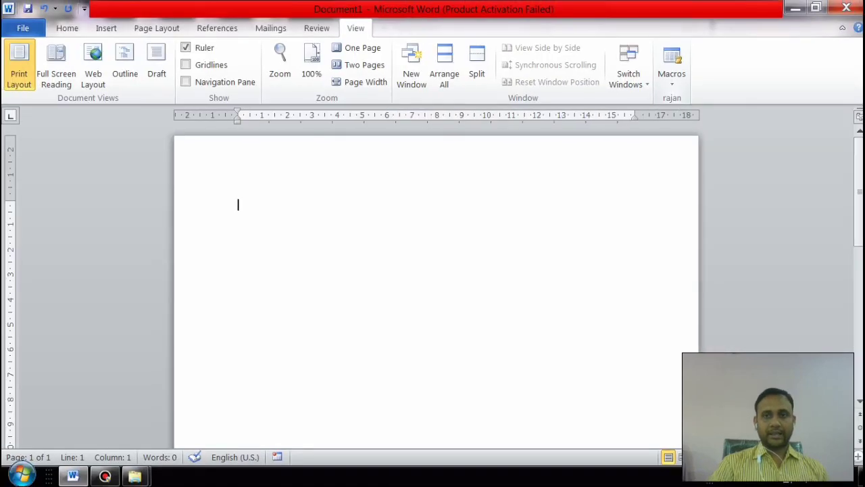
Step: Rename the View tab's custom-named group back to 'macros' and apply the change
{"action": "left_click", "coordinate": [23, 28]}
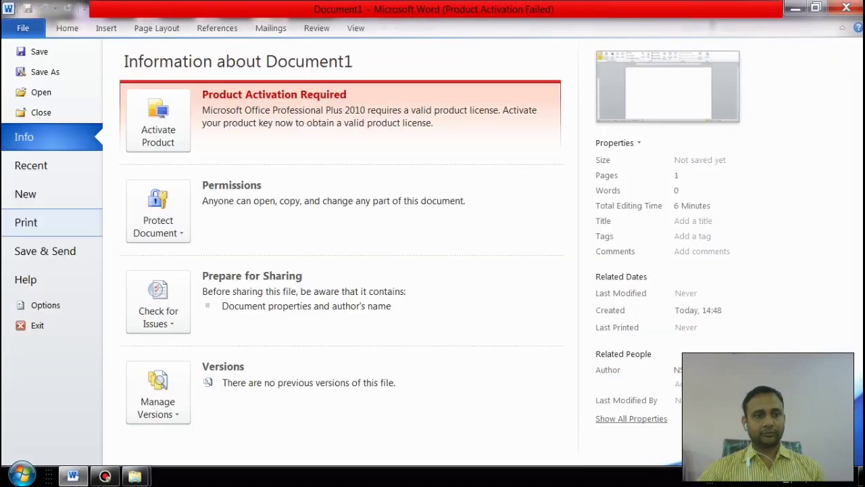
{"action": "left_click", "coordinate": [37, 303]}
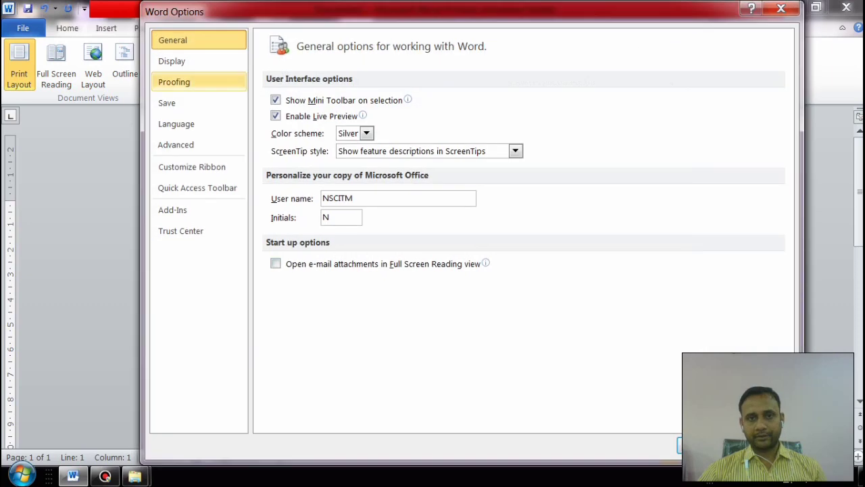
{"action": "left_click", "coordinate": [195, 167]}
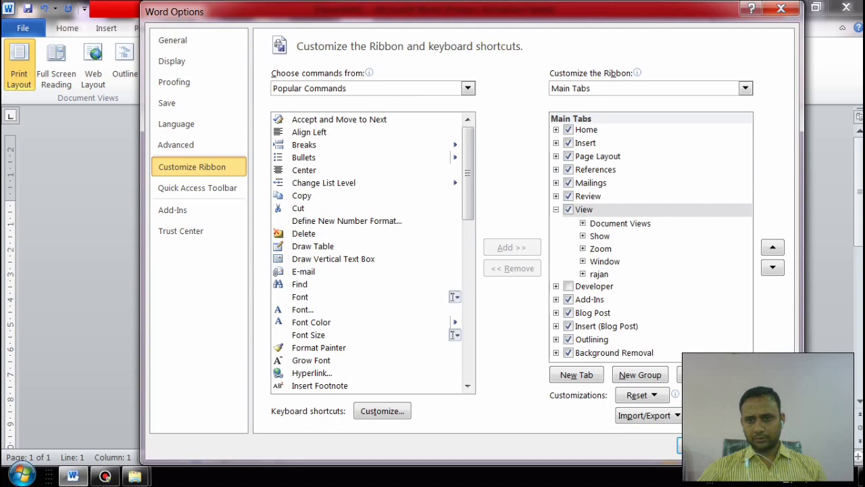
{"action": "left_click", "coordinate": [599, 274]}
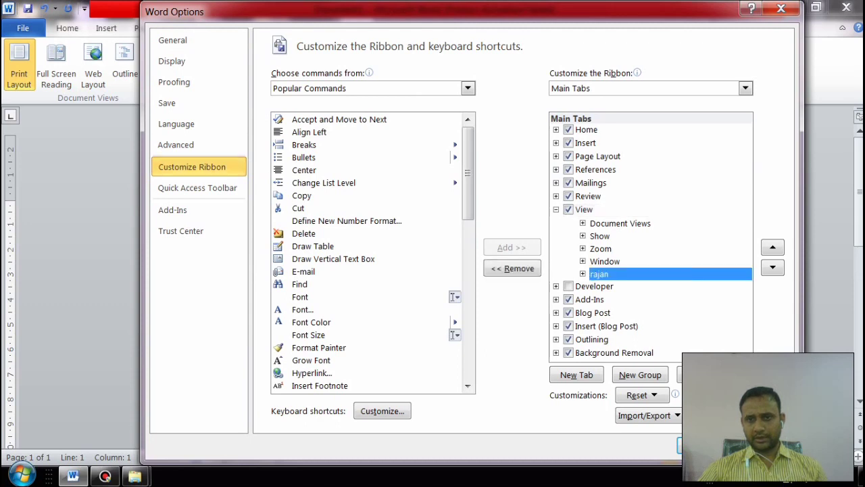
{"action": "left_click", "coordinate": [680, 374]}
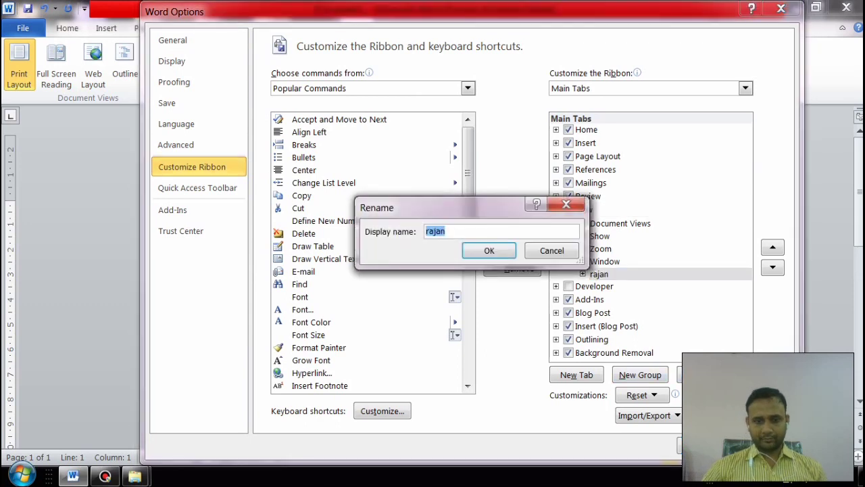
{"action": "type", "text": "macr"}
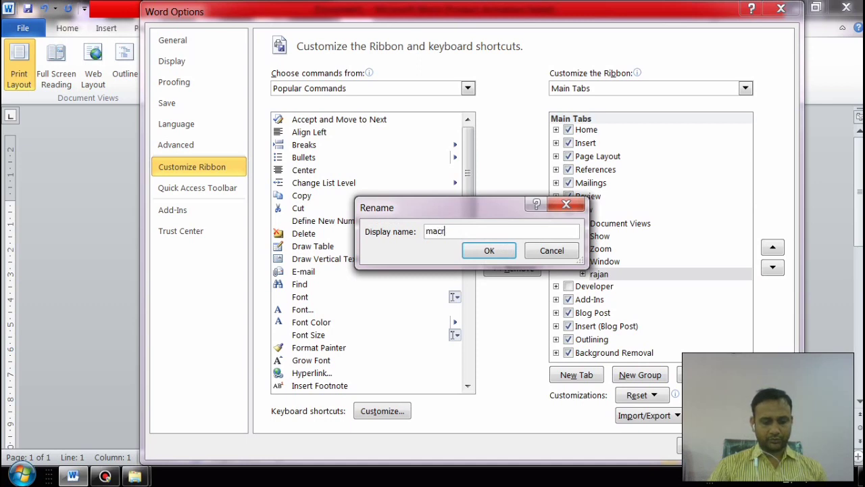
{"action": "type", "text": "os"}
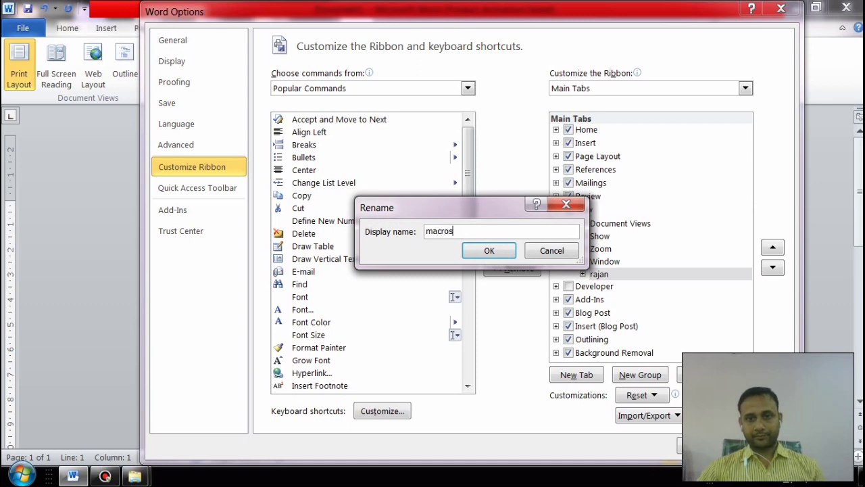
{"action": "key", "text": "Return"}
{"action": "left_click", "coordinate": [703, 444]}
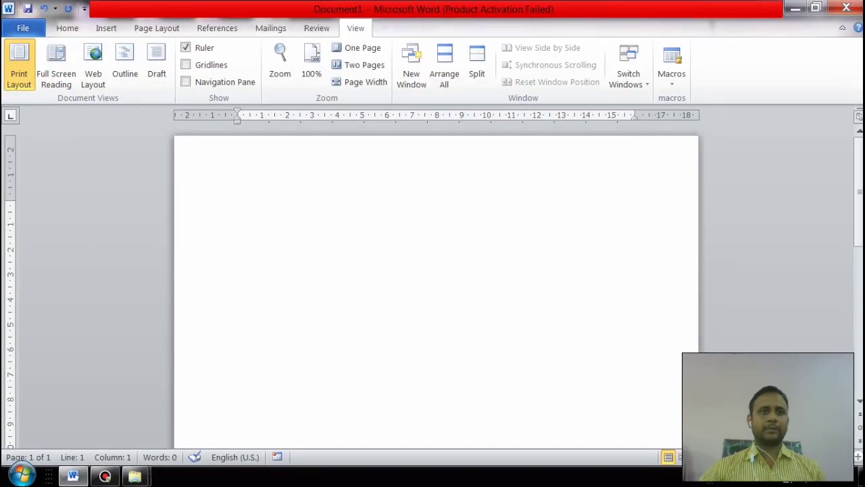
Step: Reopen Word Options on the Customize Ribbon page
{"action": "left_click", "coordinate": [22, 28]}
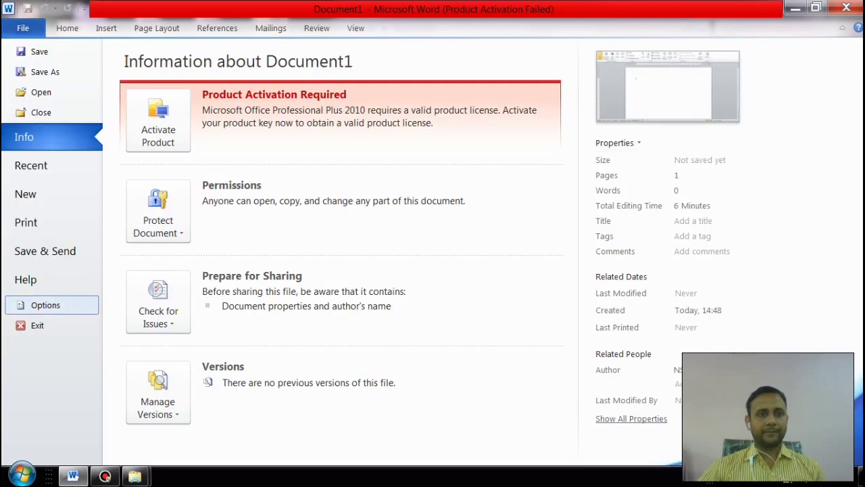
{"action": "left_click", "coordinate": [45, 304]}
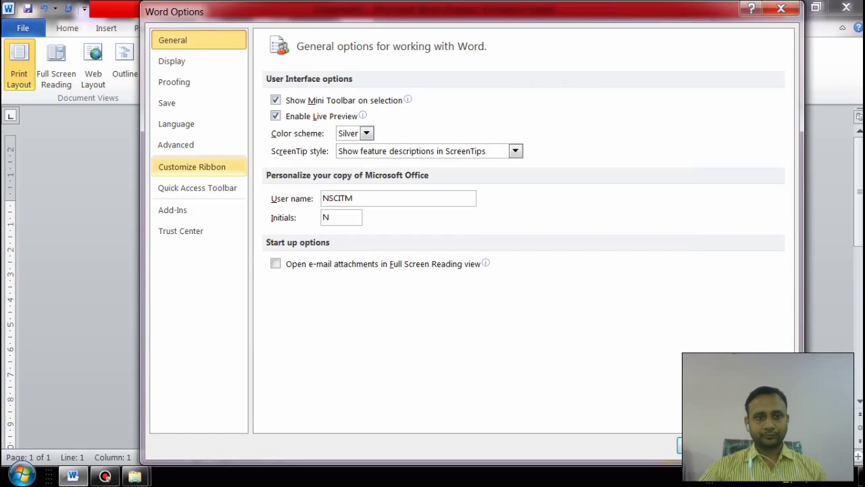
{"action": "left_click", "coordinate": [192, 166]}
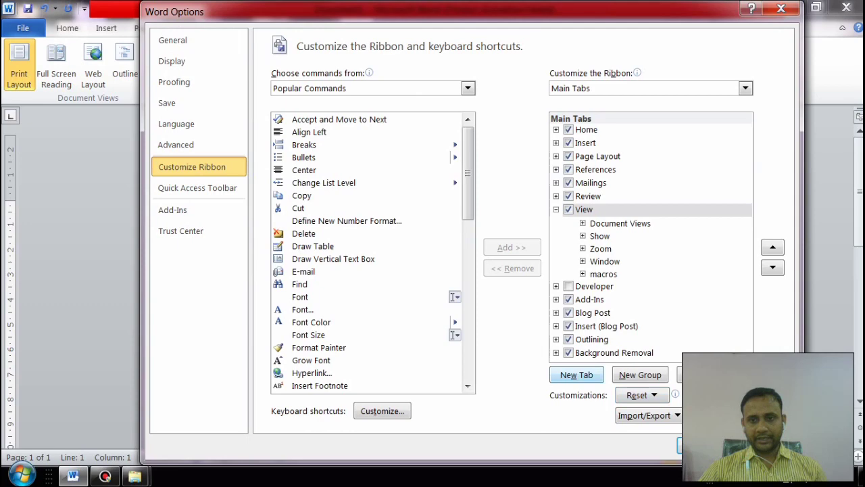
Step: Add a new custom tab with its New Group, leaving the group name unchanged
{"action": "left_click", "coordinate": [577, 375]}
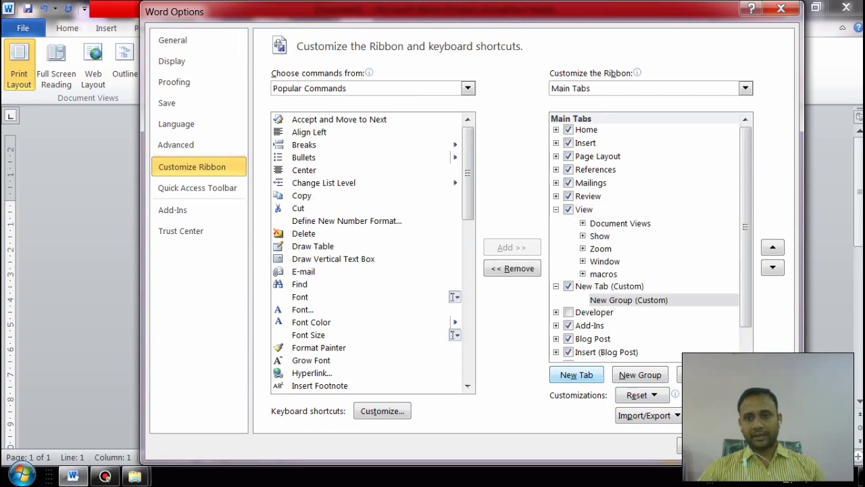
{"action": "left_click", "coordinate": [706, 375]}
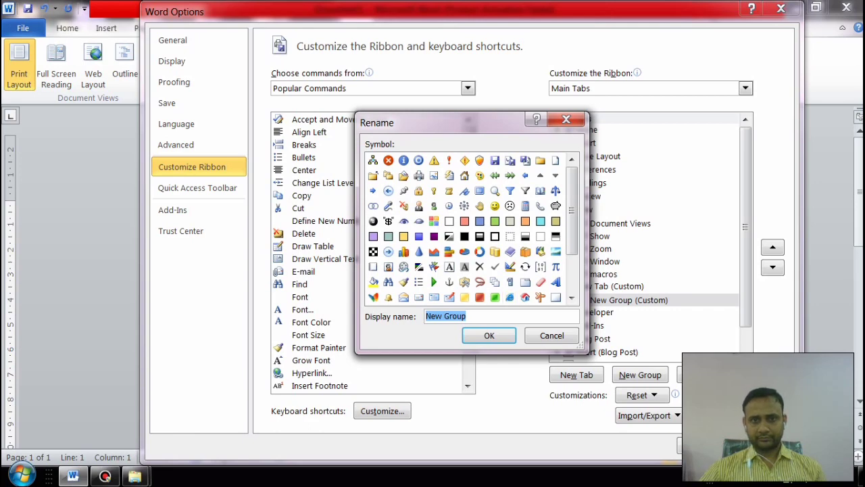
{"action": "left_click", "coordinate": [566, 119]}
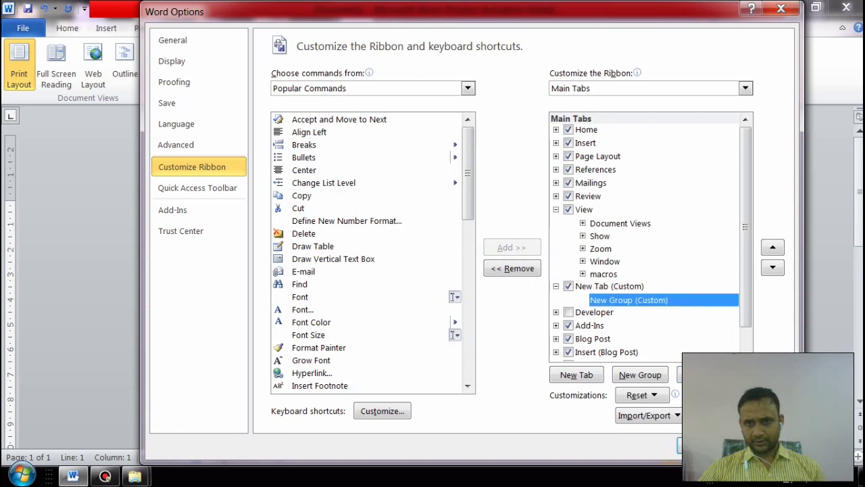
Step: Rename the new tab to the user's first name plus 'fav', then select its New Group
{"action": "left_click", "coordinate": [609, 286]}
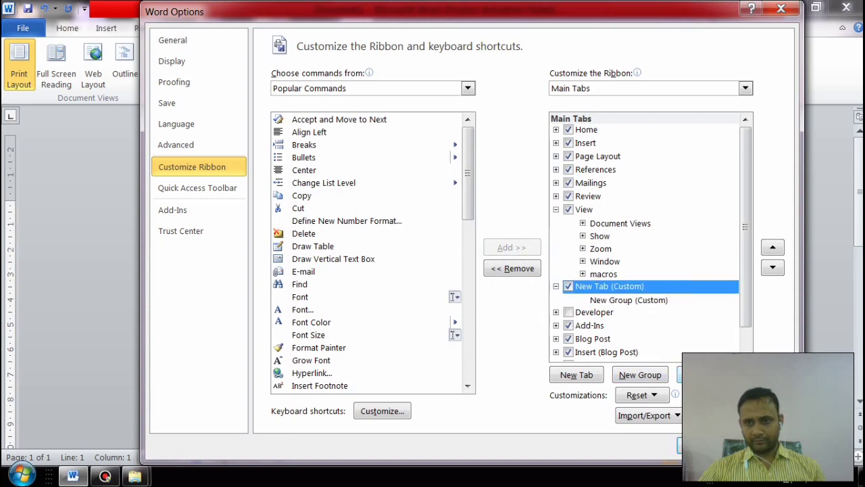
{"action": "left_click", "coordinate": [699, 375]}
{"action": "key", "text": "BackSpace"}
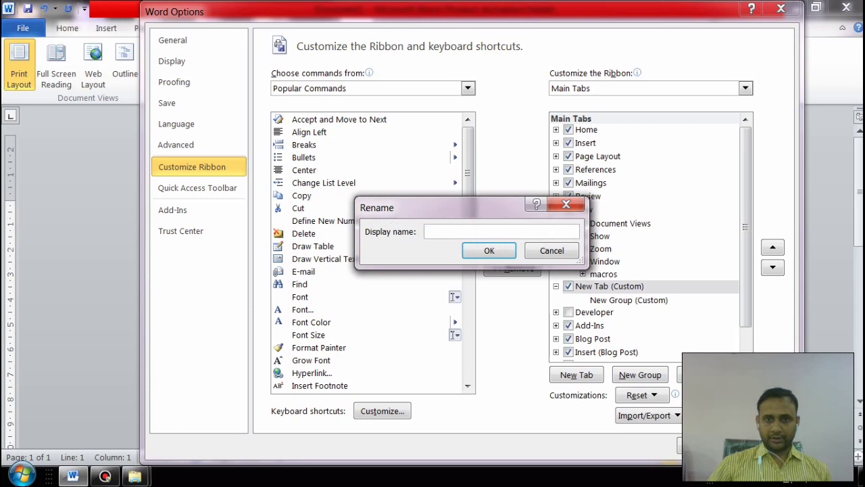
{"action": "type", "text": "rajan "}
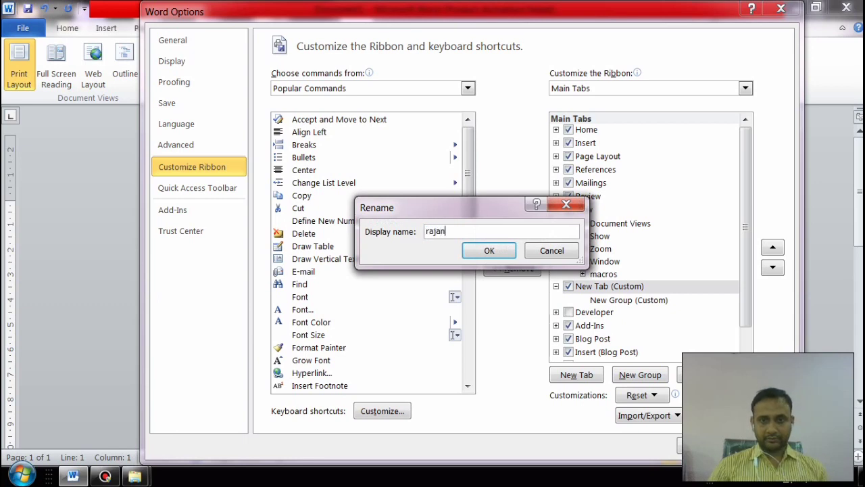
{"action": "type", "text": "fav"}
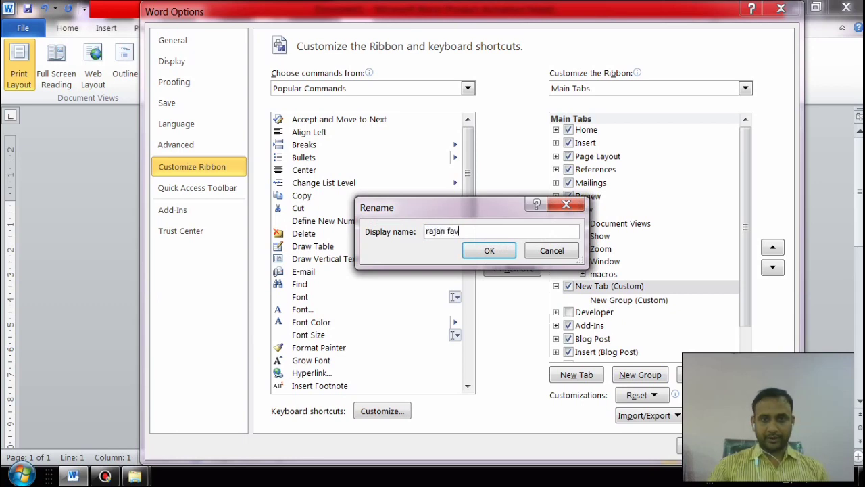
{"action": "left_click", "coordinate": [489, 250]}
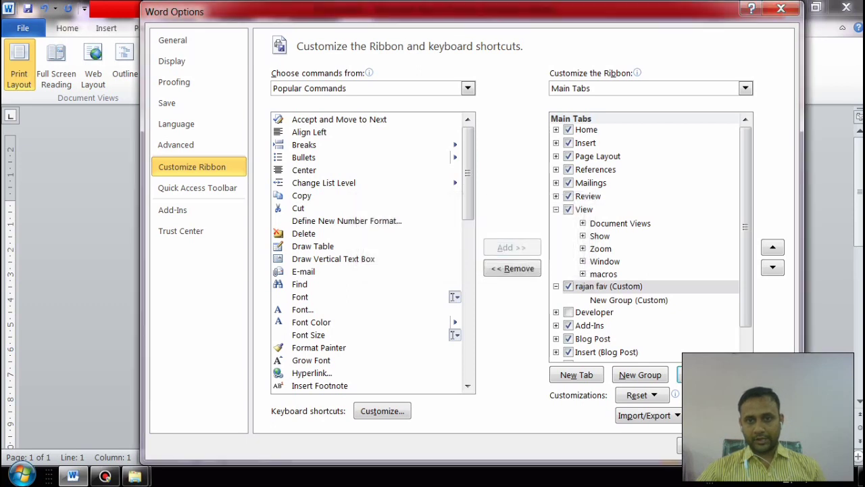
{"action": "left_click", "coordinate": [629, 300]}
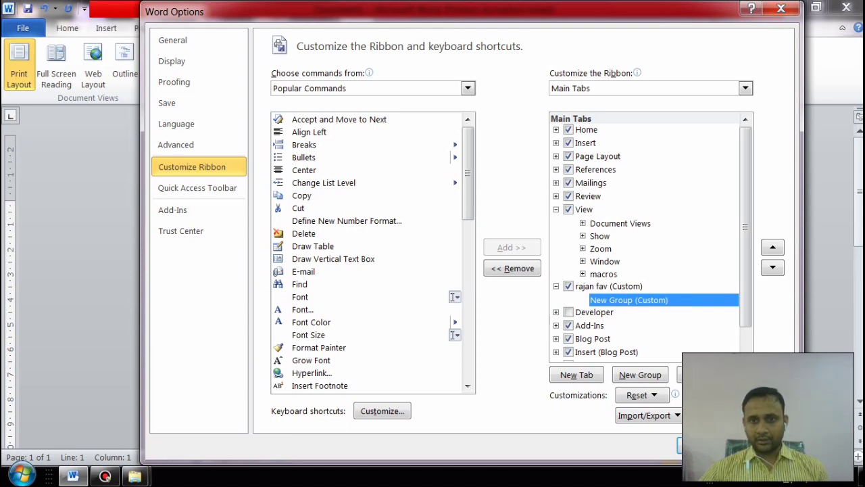
Step: Add Draw Table, Find, Font and Font Color from Popular Commands to rajan fav's group, then apply
{"action": "left_click", "coordinate": [313, 246]}
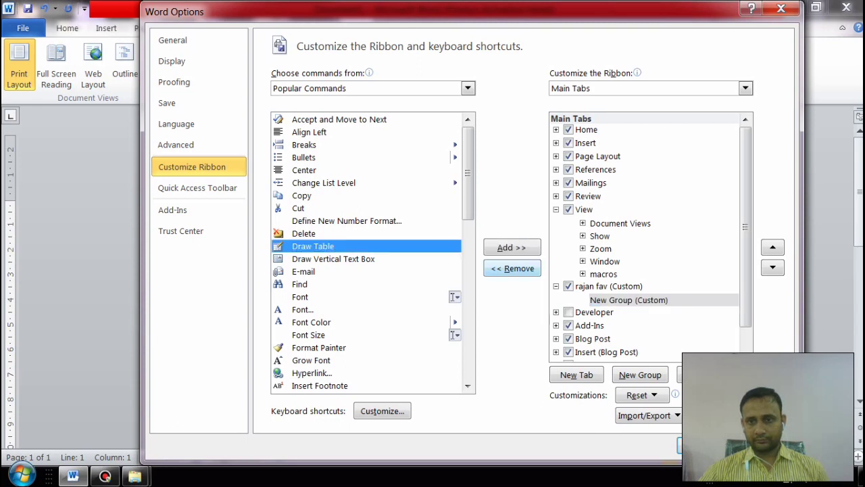
{"action": "left_click", "coordinate": [511, 247]}
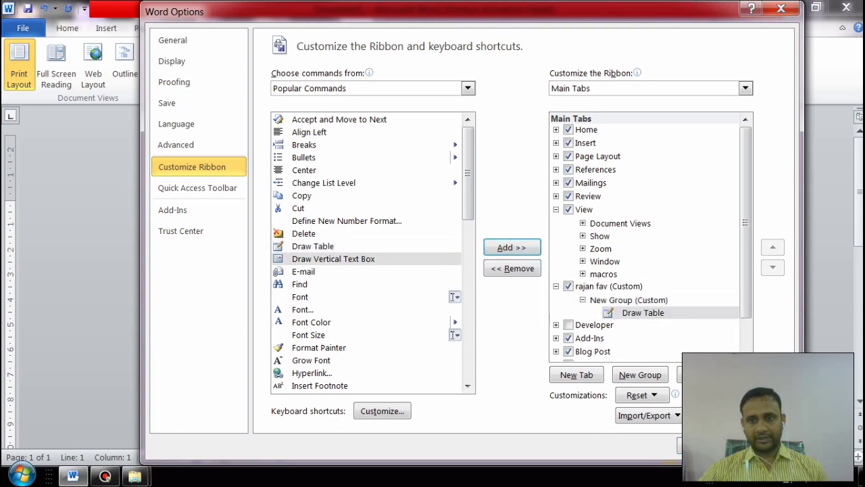
{"action": "left_click", "coordinate": [299, 284]}
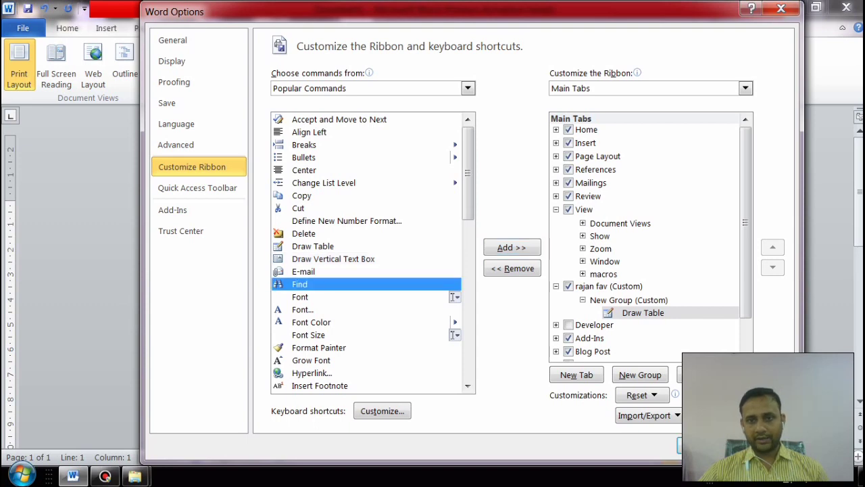
{"action": "left_click", "coordinate": [512, 247]}
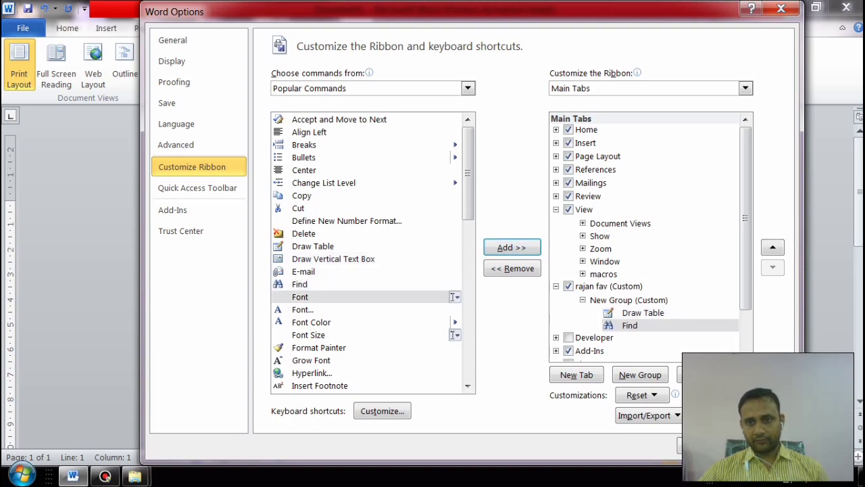
{"action": "left_click", "coordinate": [302, 309]}
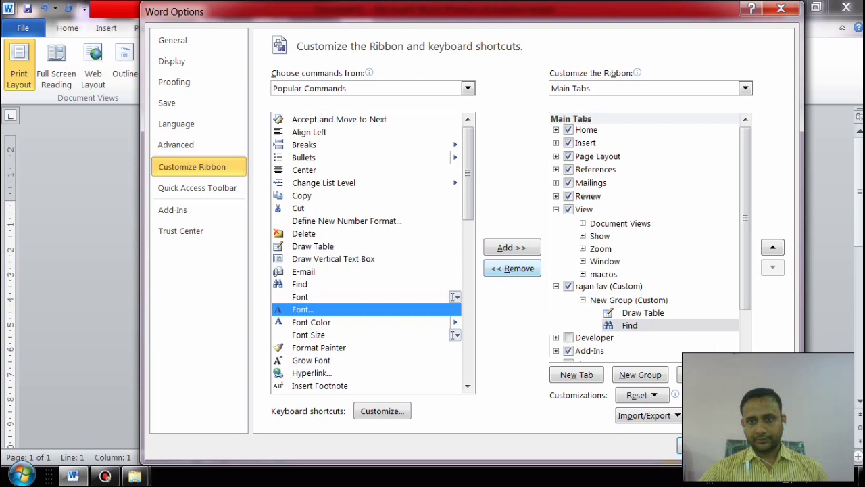
{"action": "left_click", "coordinate": [512, 247]}
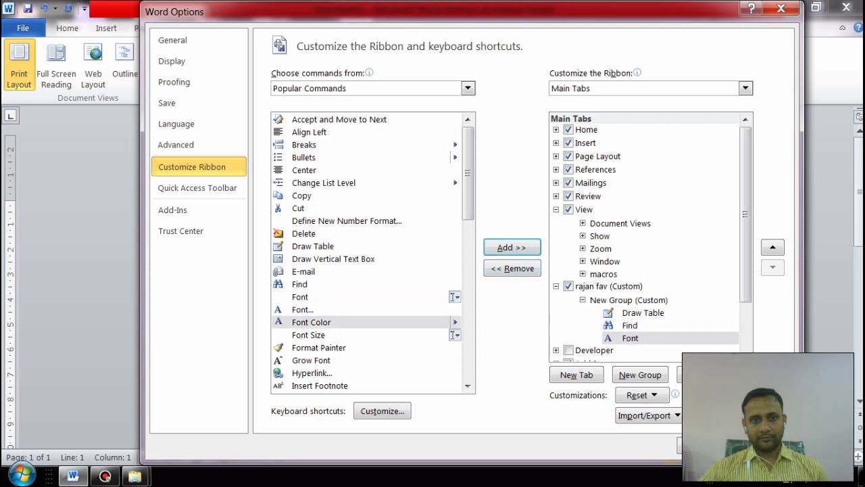
{"action": "left_click", "coordinate": [311, 321]}
{"action": "left_click", "coordinate": [512, 247]}
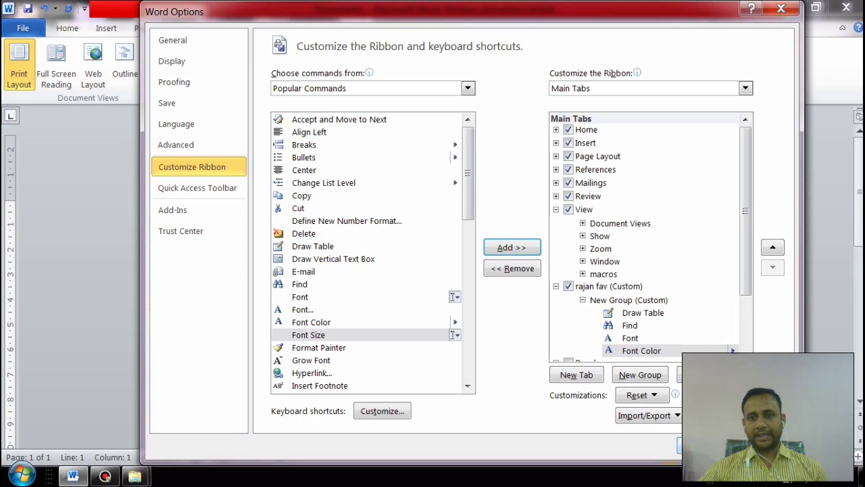
{"action": "key", "text": "Return"}
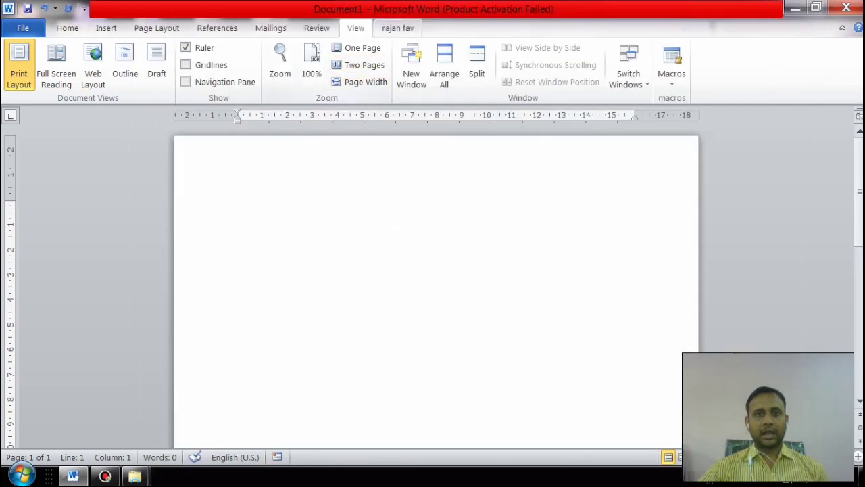
Step: Browse the Home, Insert, Page Layout, References, Mailings, Review and View ribbon tabs
{"action": "left_click", "coordinate": [67, 28]}
{"action": "left_click", "coordinate": [105, 27]}
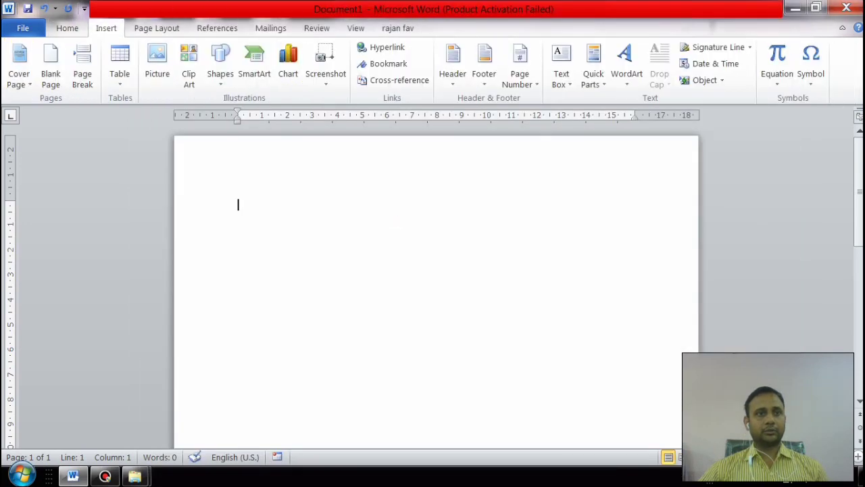
{"action": "left_click", "coordinate": [156, 28]}
{"action": "left_click", "coordinate": [217, 28]}
{"action": "left_click", "coordinate": [270, 28]}
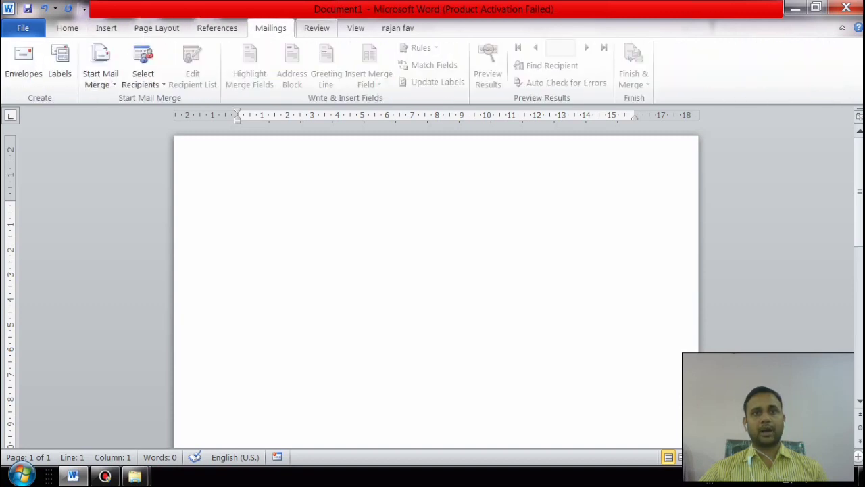
{"action": "left_click", "coordinate": [316, 28]}
{"action": "left_click", "coordinate": [355, 28]}
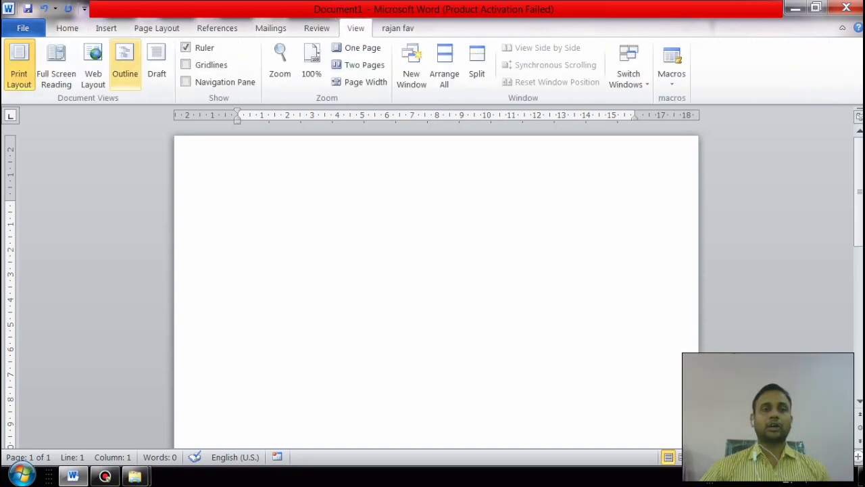
Step: Show the rajan fav tab and try Draw Table, cancelling table drawing
{"action": "left_click", "coordinate": [397, 27]}
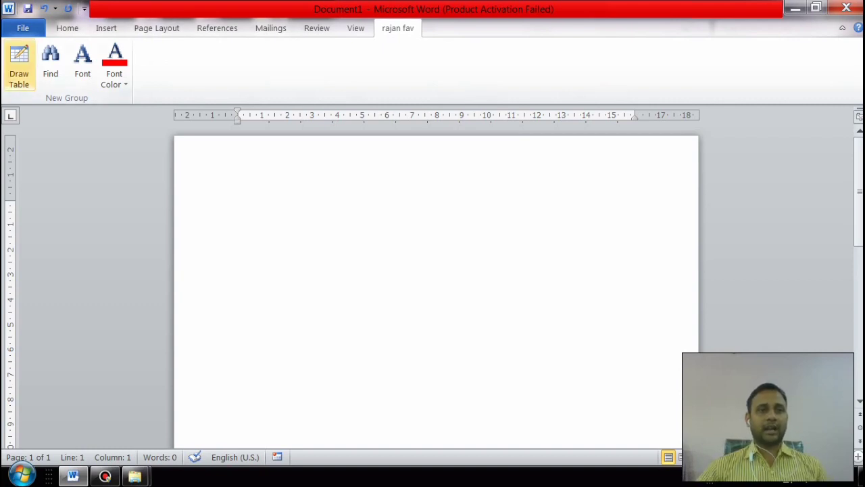
{"action": "left_click", "coordinate": [19, 64]}
{"action": "key", "text": "Escape"}
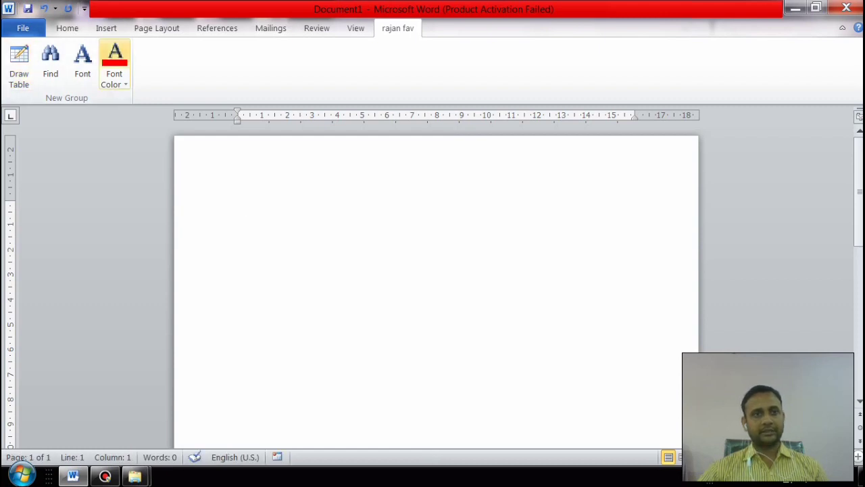
Step: Try Find and Font from rajan fav, closing the navigation pane and font settings unchanged
{"action": "left_click", "coordinate": [50, 60]}
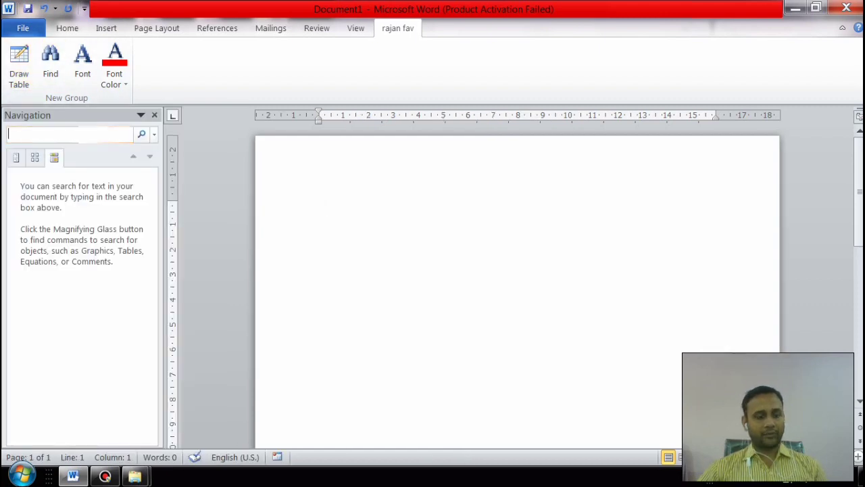
{"action": "left_click", "coordinate": [141, 115]}
{"action": "left_click", "coordinate": [104, 164]}
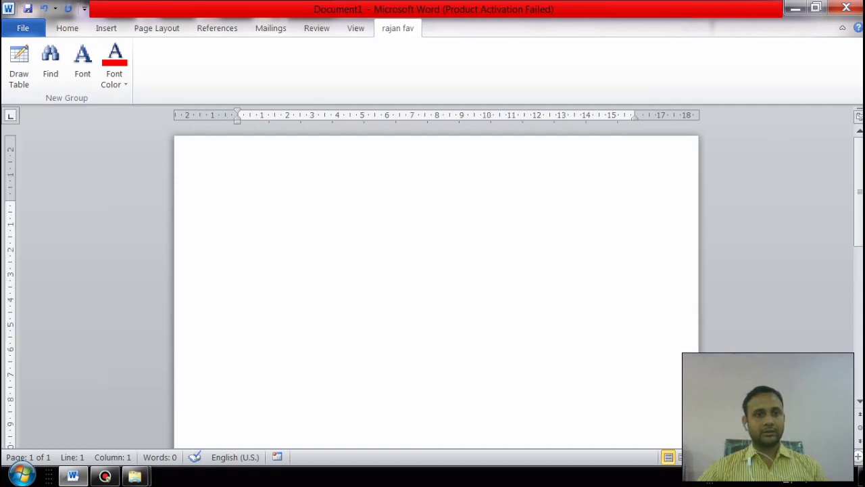
{"action": "left_click", "coordinate": [82, 61]}
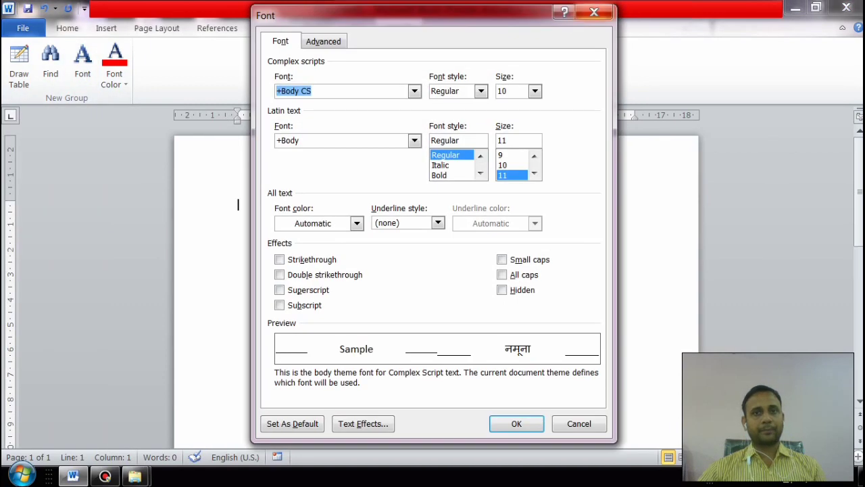
{"action": "left_click", "coordinate": [594, 11]}
Step: Try the Font Color palette without choosing, then go to Home and the document's Info view
{"action": "left_click", "coordinate": [125, 85]}
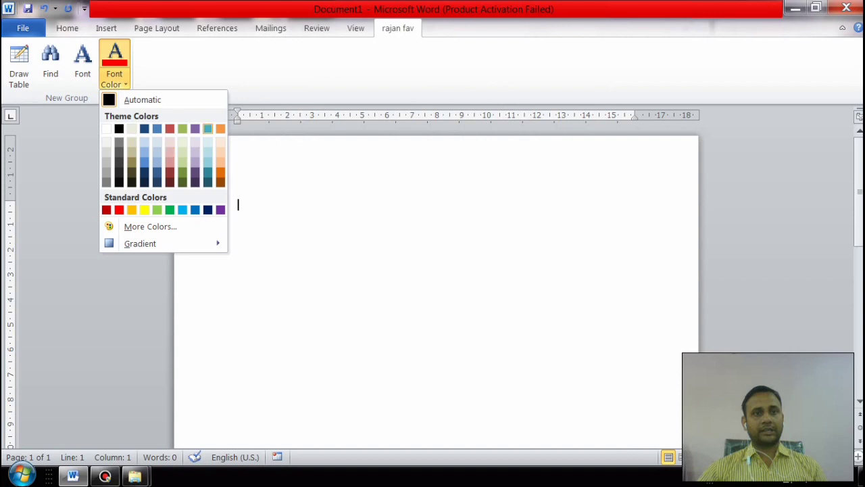
{"action": "key", "text": "Escape"}
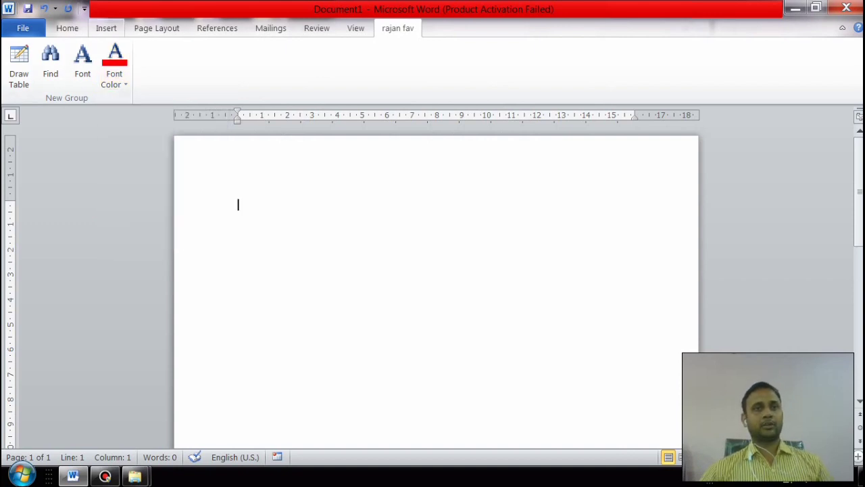
{"action": "left_click", "coordinate": [67, 28]}
{"action": "left_click", "coordinate": [23, 28]}
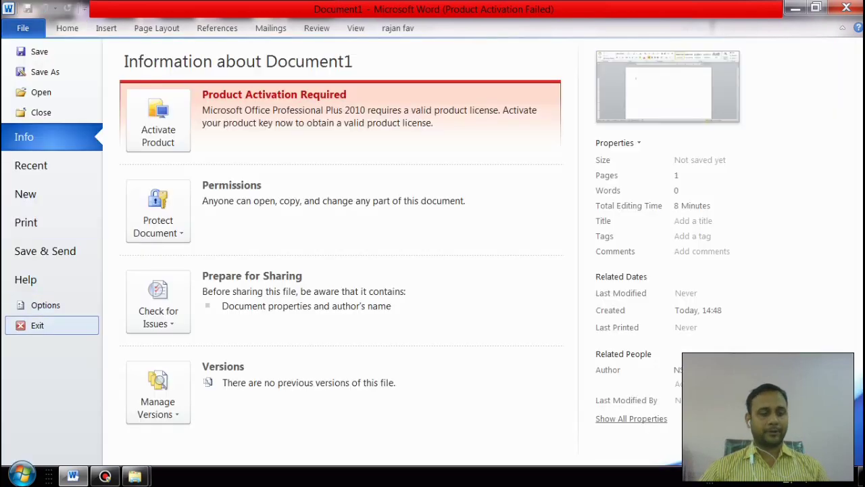
Step: Exit the File Info view back to blank Document1 on the Home tab
{"action": "key", "text": "Escape"}
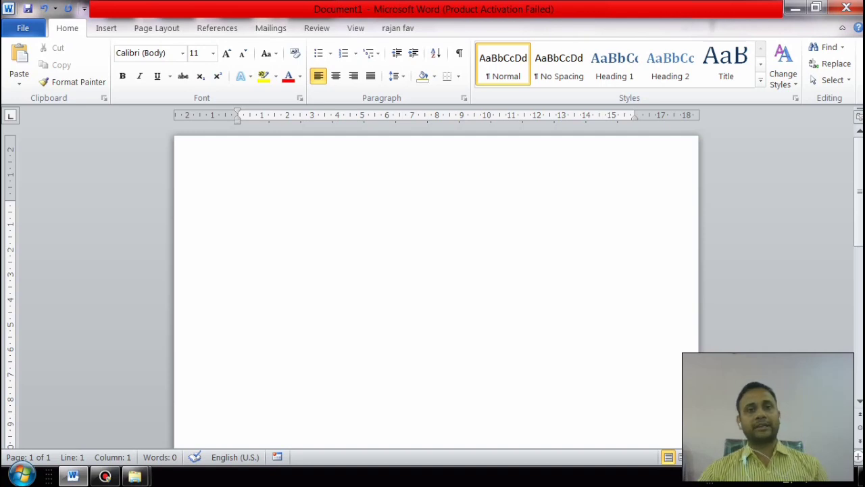